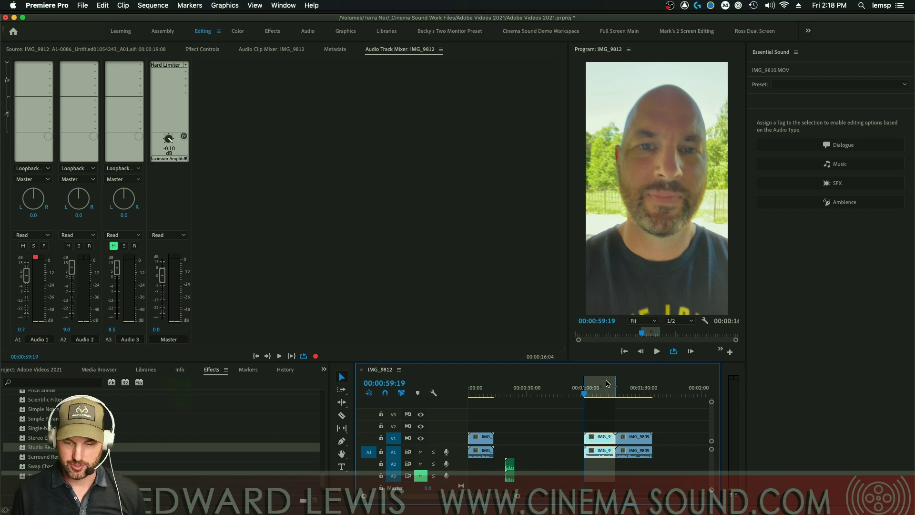
# Step: Play through the selected IMG_9810.MOV clip and tag its audio as Dialogue
pyautogui.press('space')
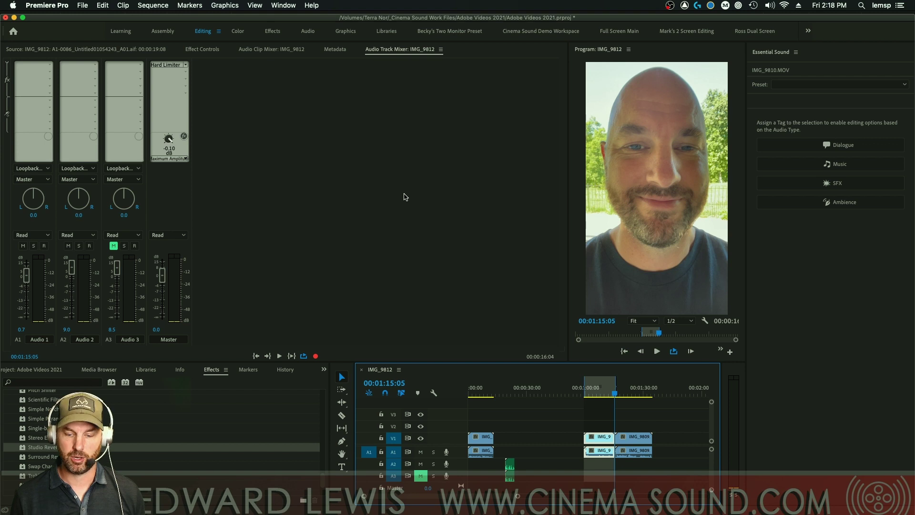
pyautogui.moveTo(574, 467); pyautogui.dragTo(588, 456)
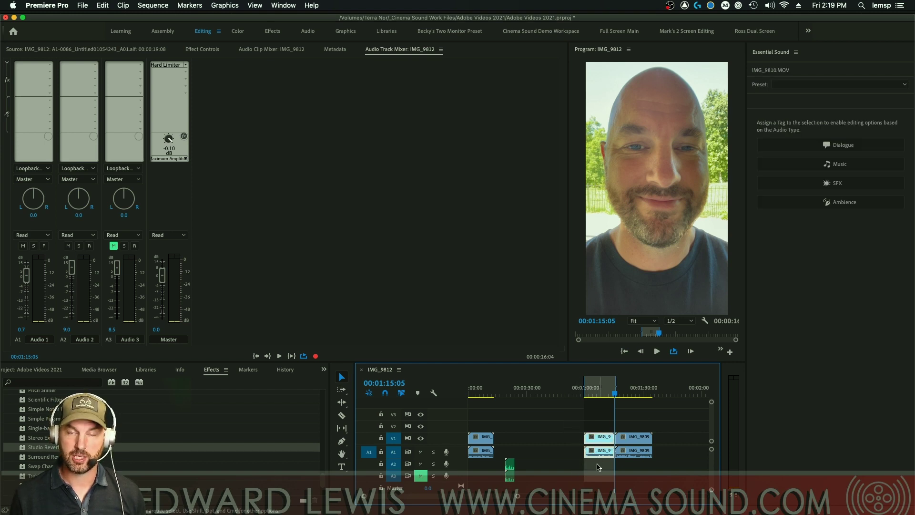
pyautogui.click(843, 145)
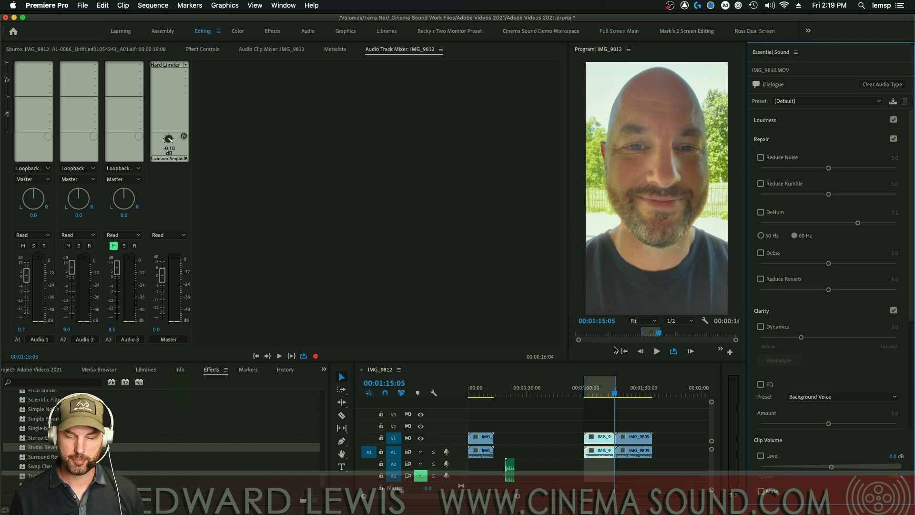
# Step: While the clip plays, enable Reduce Noise at 0.8 and DeHum at 1.1 with the 60 Hz option
pyautogui.press('space')
pyautogui.click(791, 160)
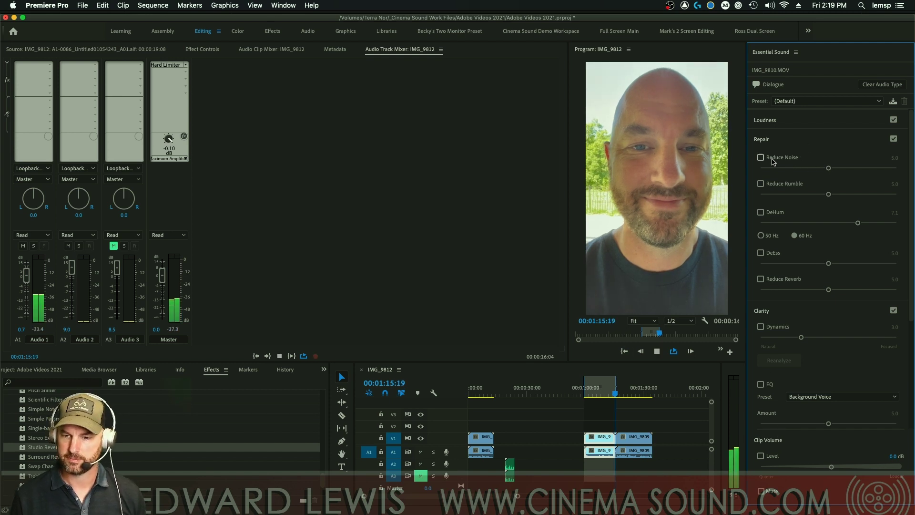
pyautogui.moveTo(828, 168); pyautogui.dragTo(770, 168)
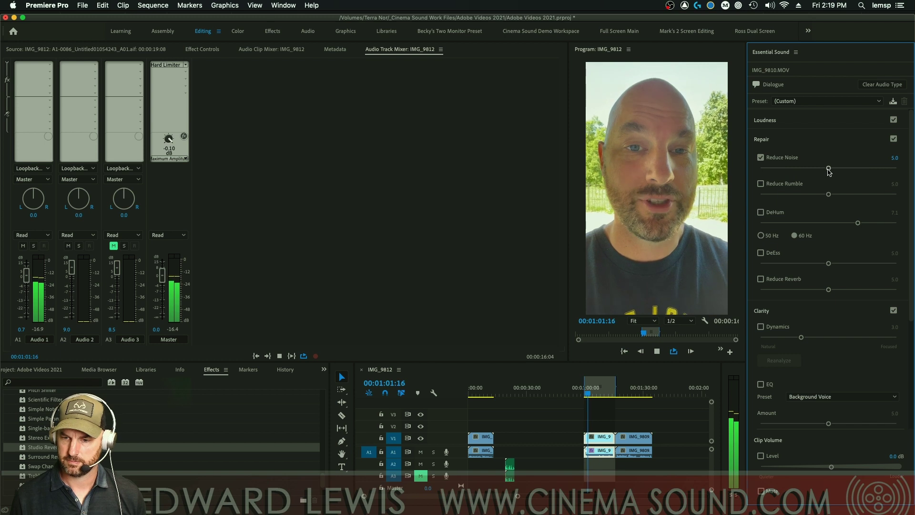
pyautogui.click(761, 213)
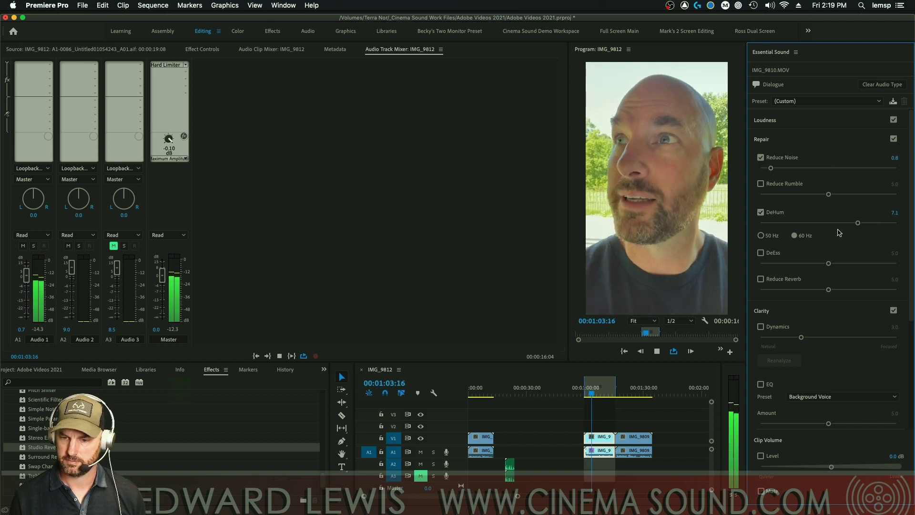
pyautogui.click(760, 235)
pyautogui.click(794, 236)
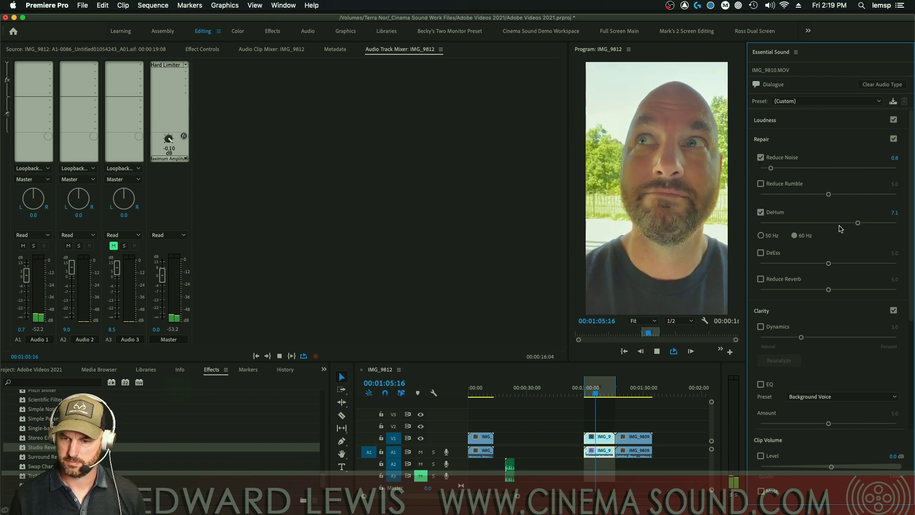
pyautogui.moveTo(857, 222); pyautogui.dragTo(775, 223)
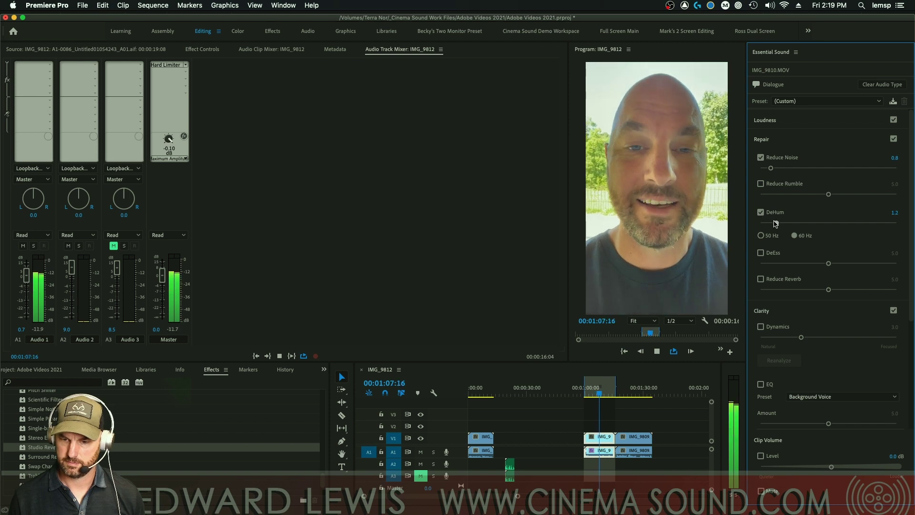
# Step: Enable DeEss at 2.5 and Reduce Reverb at 0.7 for the dialogue clip
pyautogui.click(760, 253)
pyautogui.moveTo(828, 263); pyautogui.dragTo(794, 264)
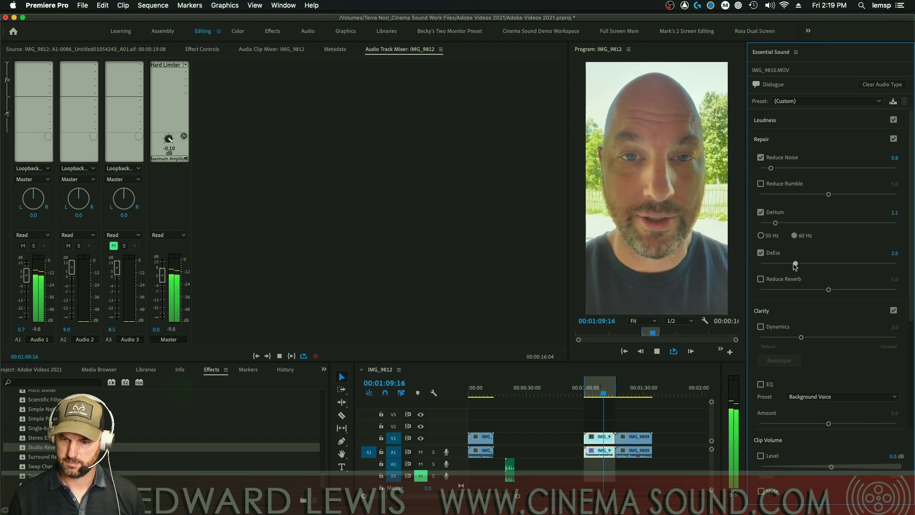
pyautogui.click(767, 282)
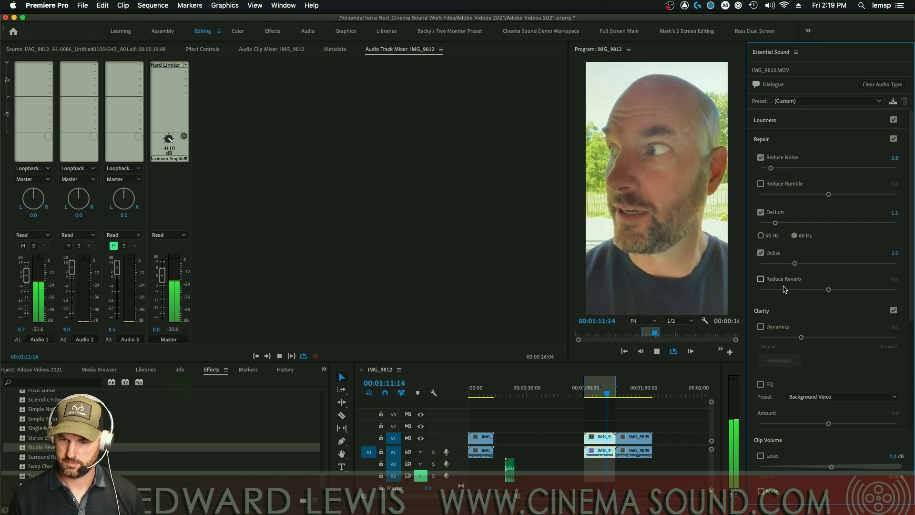
pyautogui.moveTo(785, 289); pyautogui.dragTo(771, 290)
# Step: Enable Dynamics at 5.9 and turn on EQ with the Vocal Presence preset at an amount of 1.2
pyautogui.click(761, 326)
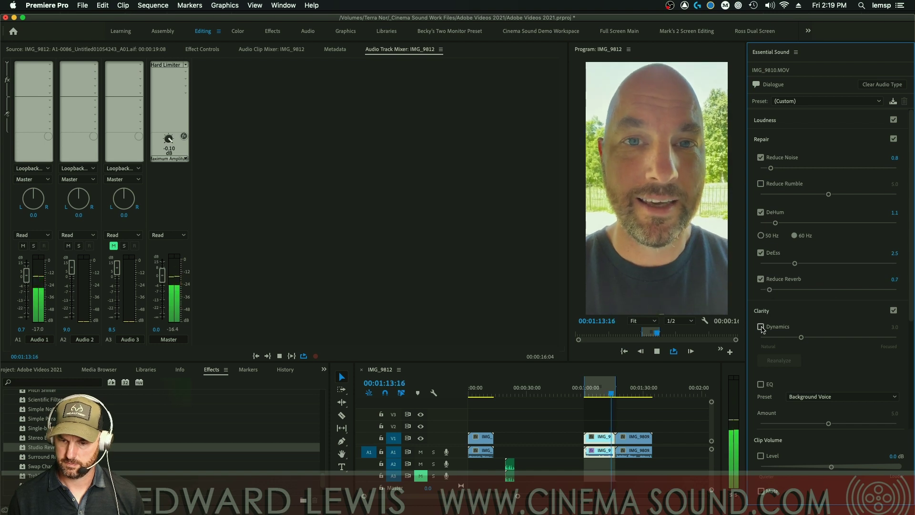
pyautogui.moveTo(801, 338); pyautogui.dragTo(841, 344)
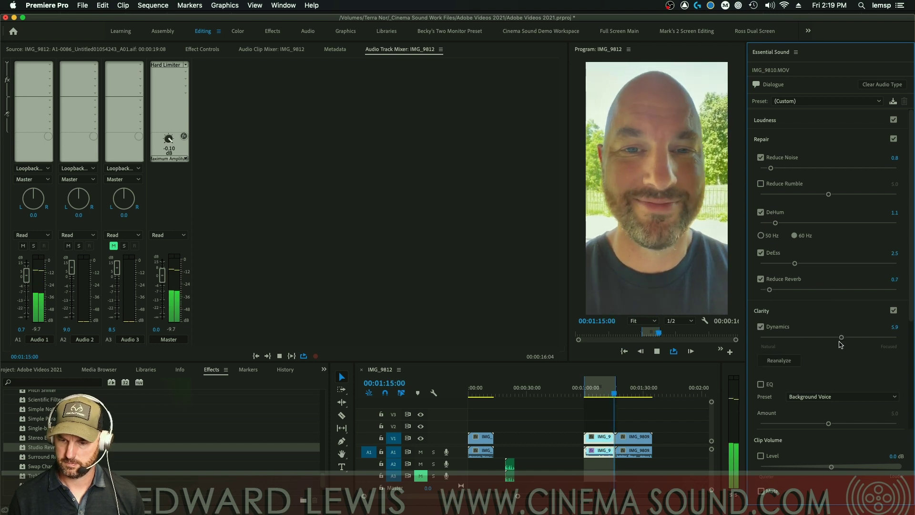
pyautogui.click(761, 384)
pyautogui.click(810, 397)
pyautogui.click(821, 387)
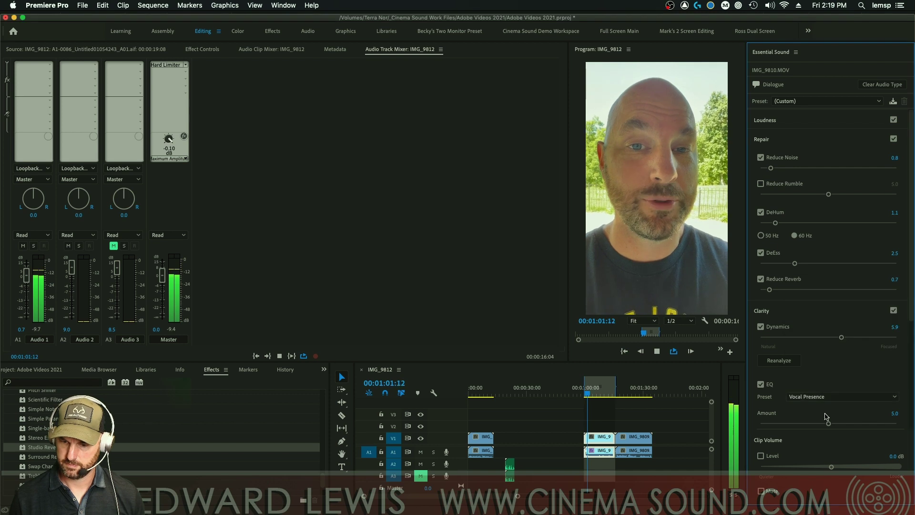
pyautogui.moveTo(829, 423); pyautogui.dragTo(778, 425)
# Step: Enable the clip volume level and raise it to 1.7 dB
pyautogui.click(761, 456)
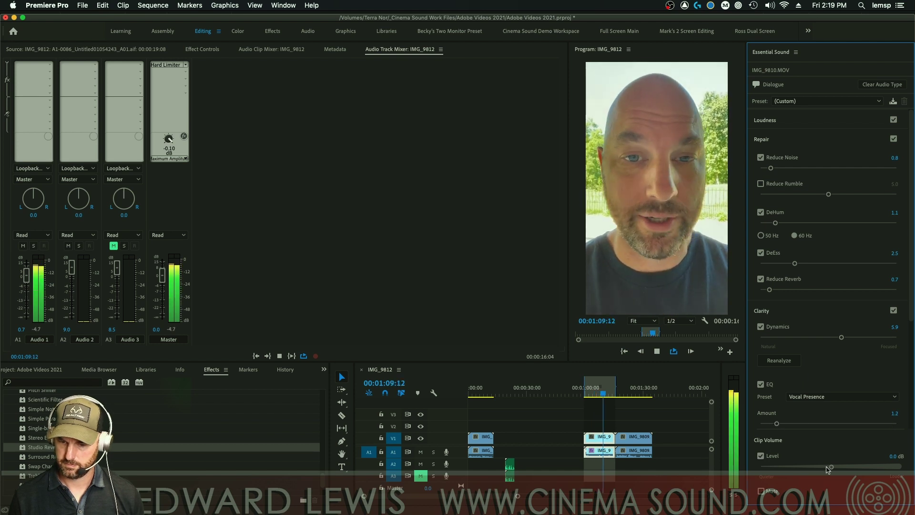
pyautogui.moveTo(833, 467); pyautogui.dragTo(855, 467)
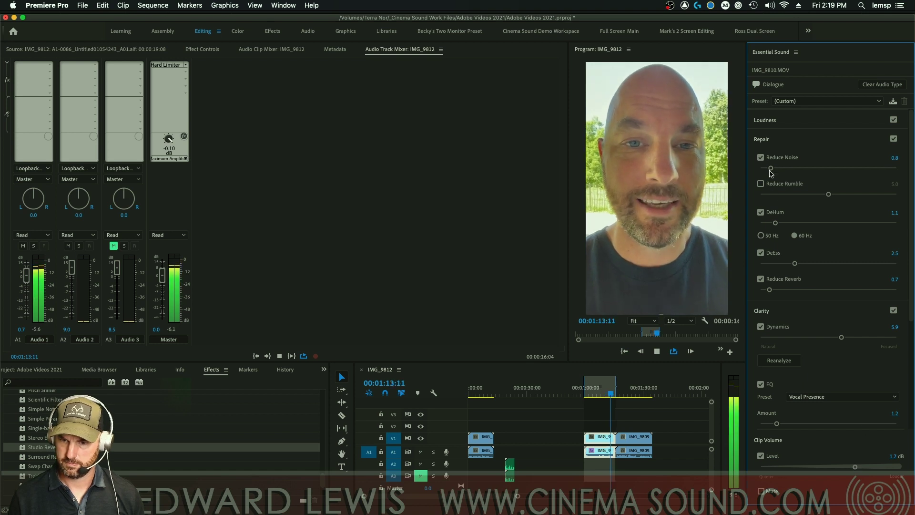
# Step: Adjust the repair settings to Reduce Noise 0.3, DeHum 1.6 and Reduce Reverb 1.6, and disable DeEss
pyautogui.moveTo(771, 168)
pyautogui.mouseDown()
pyautogui.moveTo(750, 198)
pyautogui.moveTo(764, 170)
pyautogui.mouseUp()
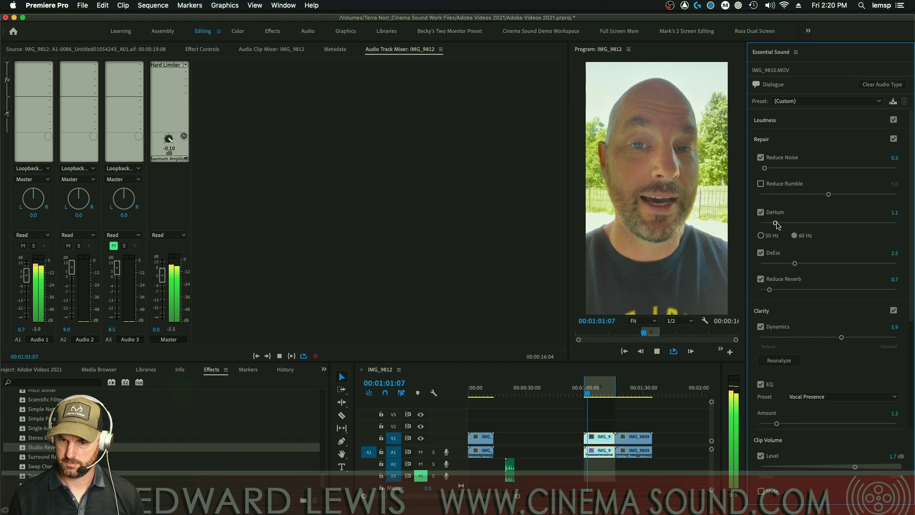
pyautogui.moveTo(775, 223)
pyautogui.mouseDown()
pyautogui.moveTo(757, 247)
pyautogui.moveTo(772, 224)
pyautogui.moveTo(784, 226)
pyautogui.mouseUp()
pyautogui.moveTo(770, 289)
pyautogui.mouseDown()
pyautogui.moveTo(757, 304)
pyautogui.moveTo(800, 293)
pyautogui.moveTo(783, 289)
pyautogui.mouseUp()
pyautogui.click(761, 252)
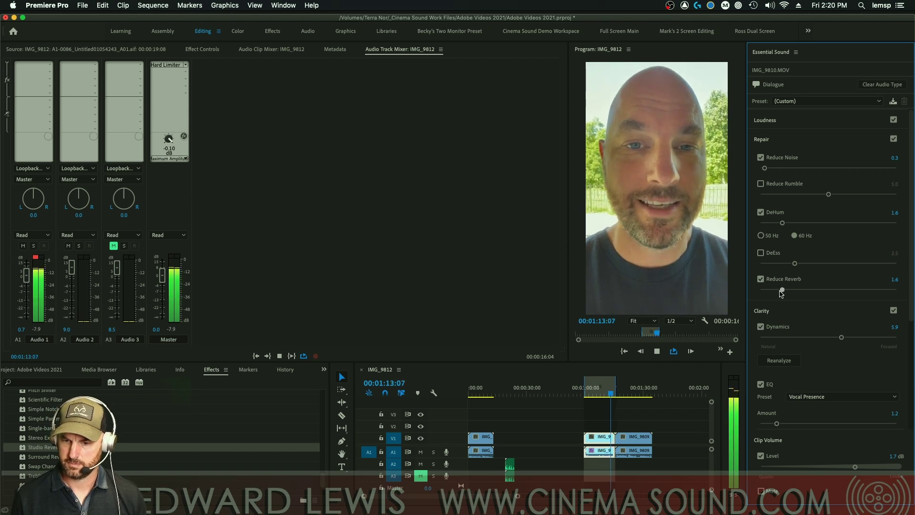
# Step: Refine the dialogue by ear with Reduce Reverb at 0.5, Reduce Noise at 0.8 and Dynamics at 6.7, and stop playback
pyautogui.moveTo(782, 290); pyautogui.dragTo(775, 291)
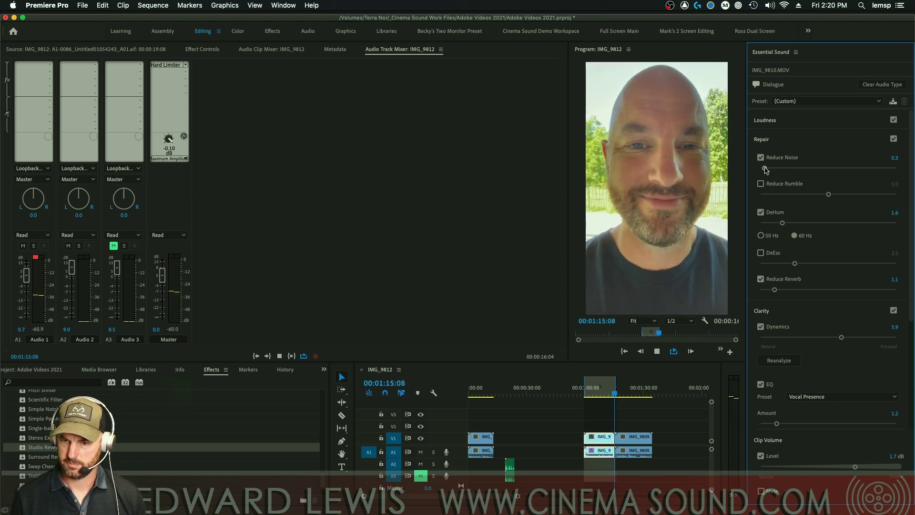
pyautogui.moveTo(764, 168); pyautogui.dragTo(770, 168)
pyautogui.moveTo(774, 290); pyautogui.dragTo(767, 290)
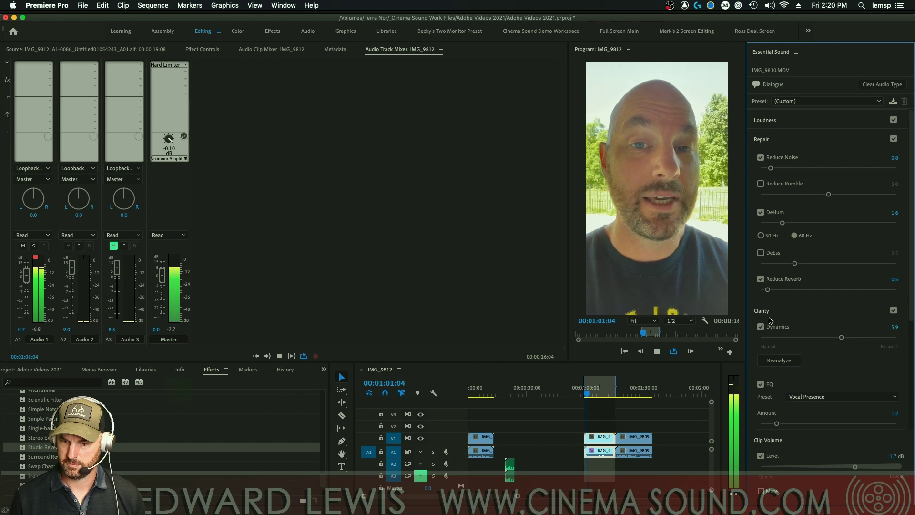
pyautogui.moveTo(841, 337); pyautogui.dragTo(852, 337)
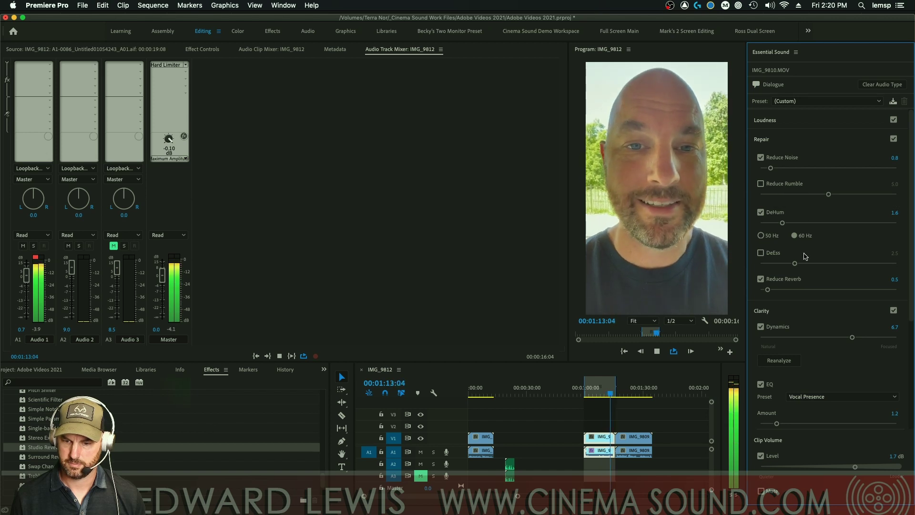
pyautogui.press('space')
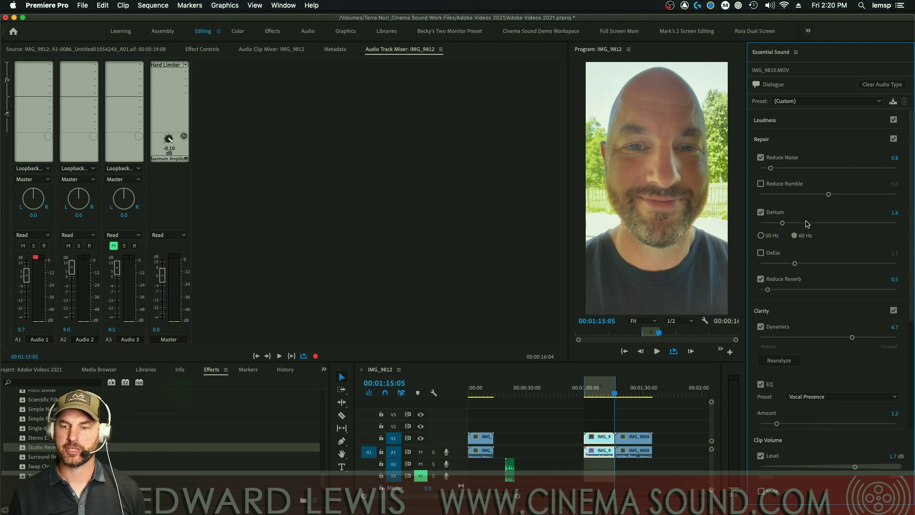
# Step: Switch to DaVinci Resolve and review Audio 1's processing order and equalizer, leaving the order at EQ > DYN > FX
pyautogui.press('super+Tab')
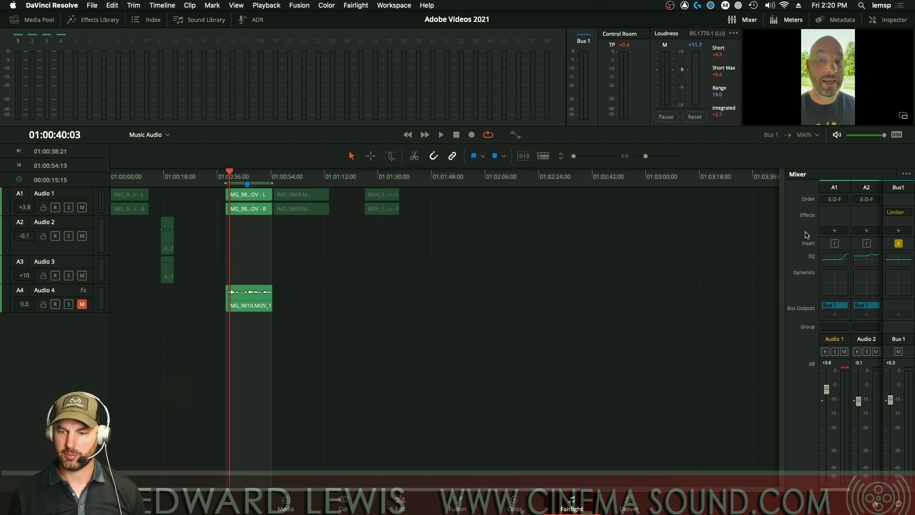
pyautogui.click(842, 200)
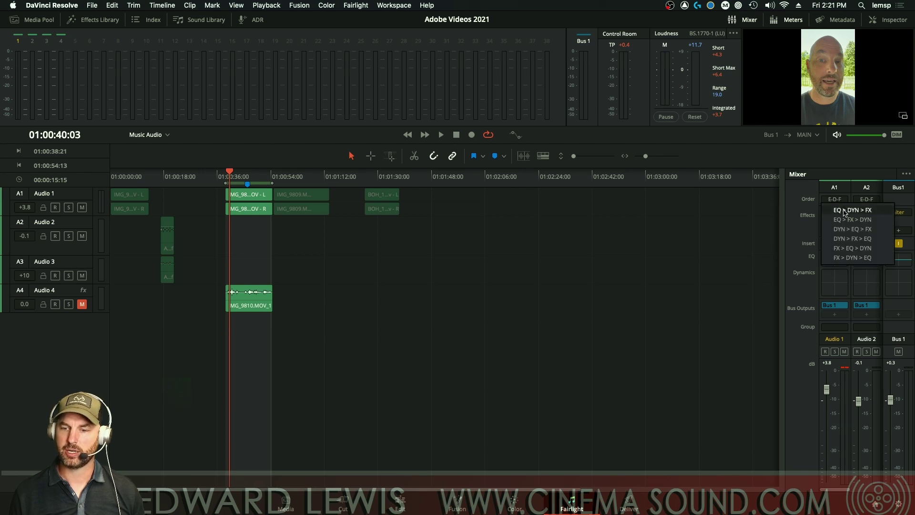
pyautogui.click(856, 211)
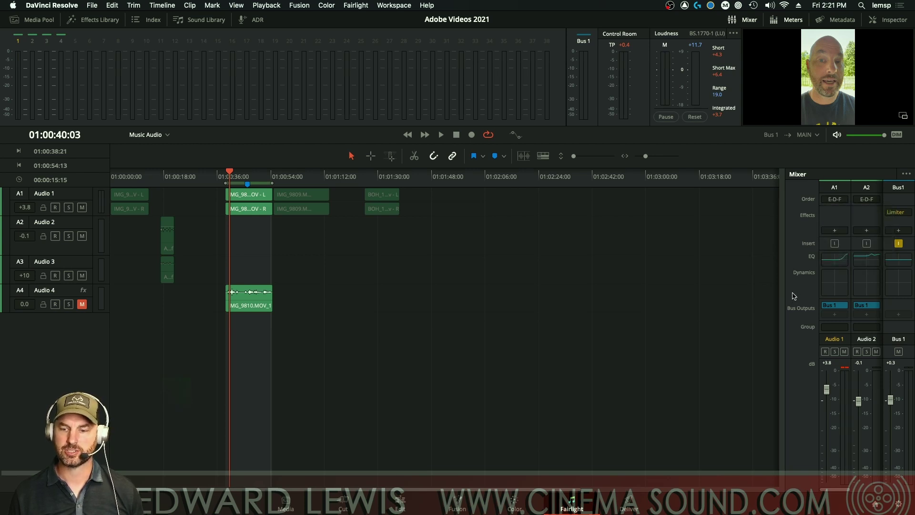
pyautogui.doubleClick(834, 261)
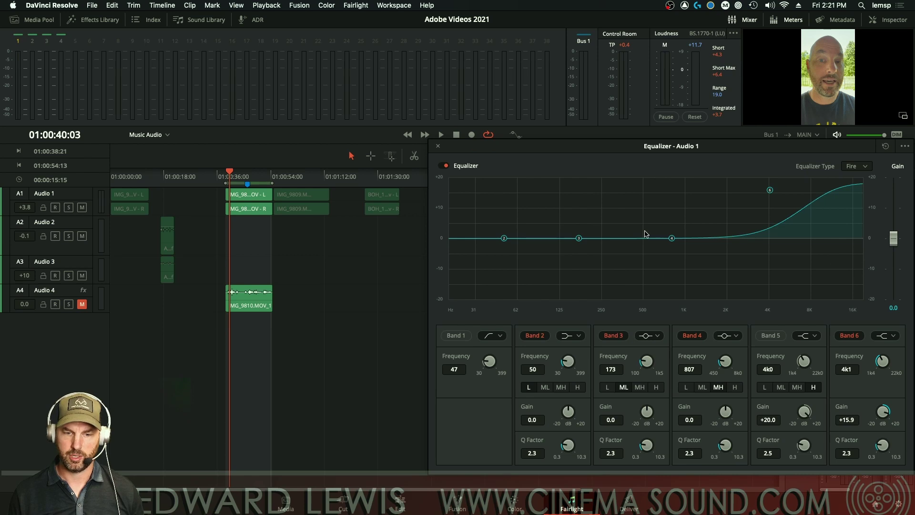
pyautogui.click(438, 146)
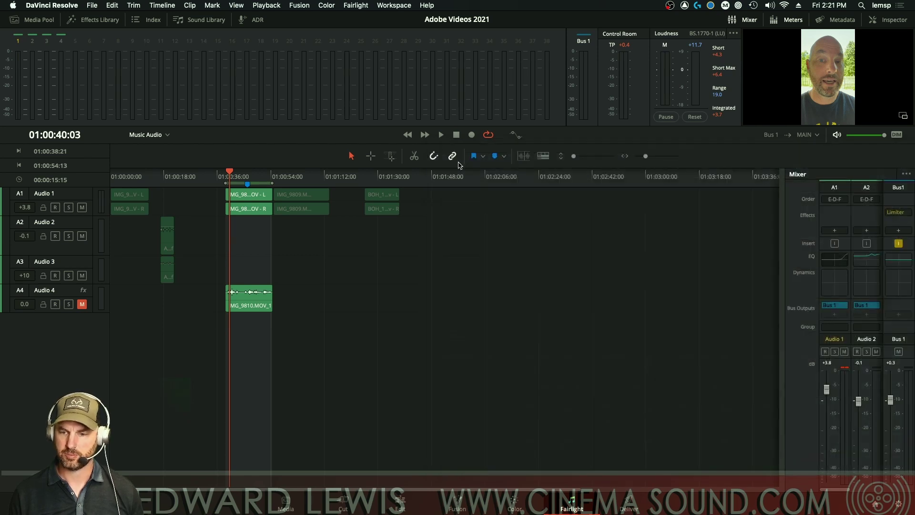
# Step: Add the Fairlight FX Noise Reduction effect to the Audio 1 channel
pyautogui.click(835, 231)
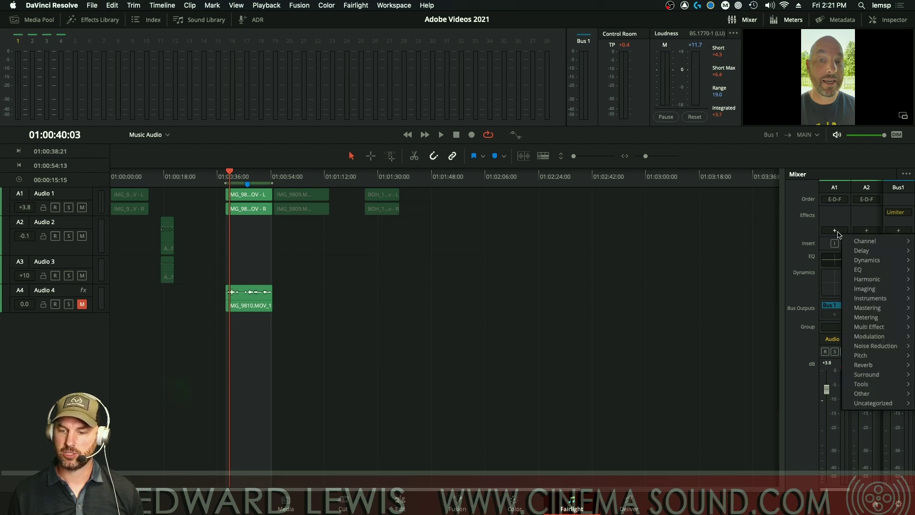
pyautogui.moveTo(871, 280)
pyautogui.moveTo(876, 345)
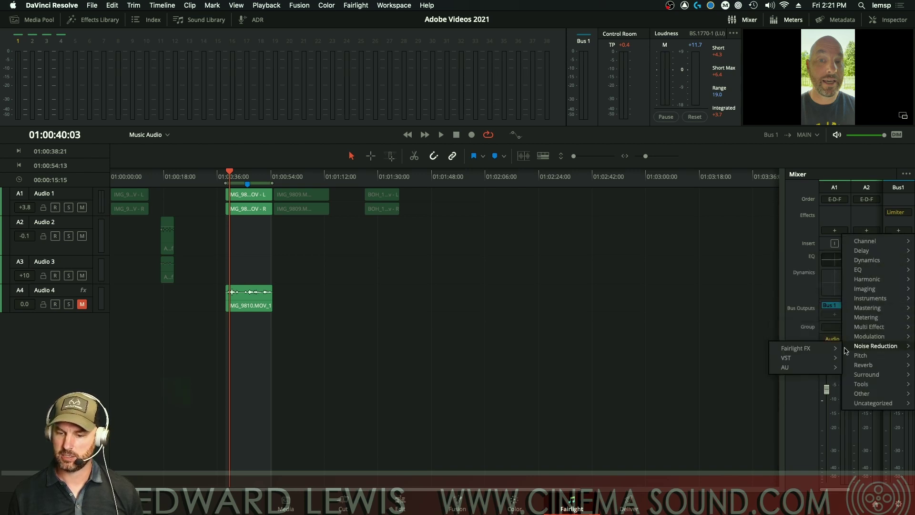
pyautogui.moveTo(804, 352)
pyautogui.click(867, 370)
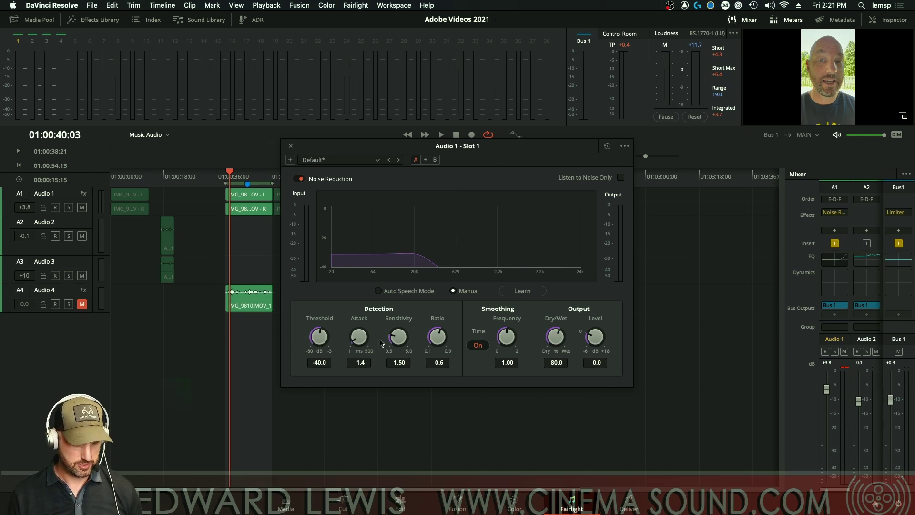
# Step: During playback, set Noise Reduction threshold to -24.6, attack 1.2, sensitivity 3.88, ratio 0.2, frequency 2.00 and dry/wet 100.0, and enable Auto Speech Mode
pyautogui.press('space')
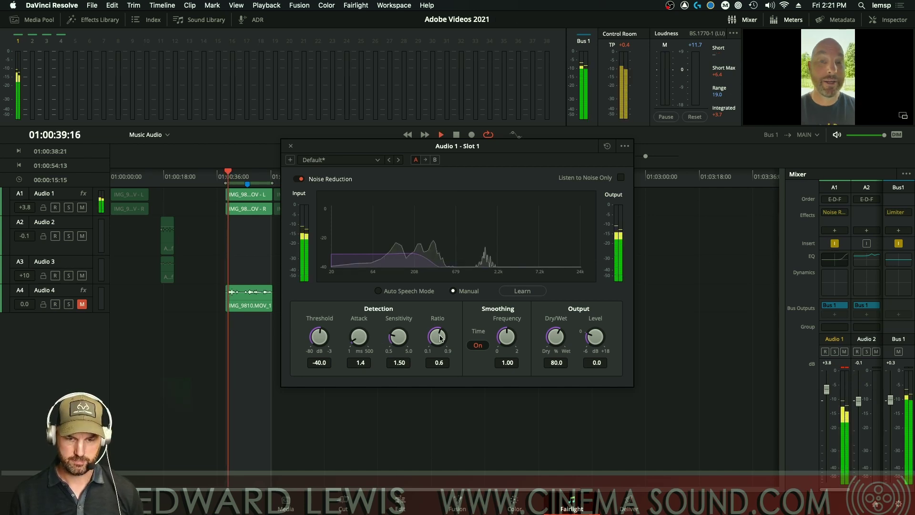
pyautogui.moveTo(428, 332); pyautogui.dragTo(321, 324)
pyautogui.click(478, 346)
pyautogui.moveTo(506, 337); pyautogui.dragTo(555, 325)
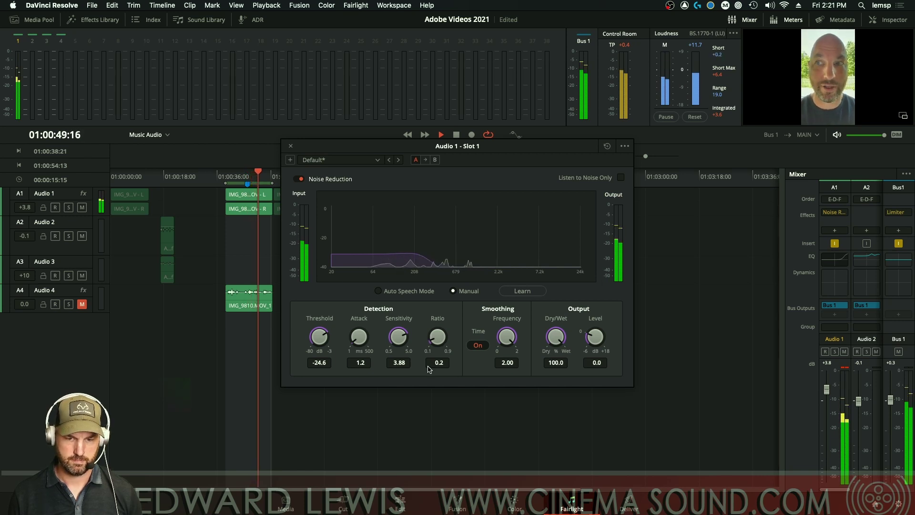
pyautogui.click(377, 291)
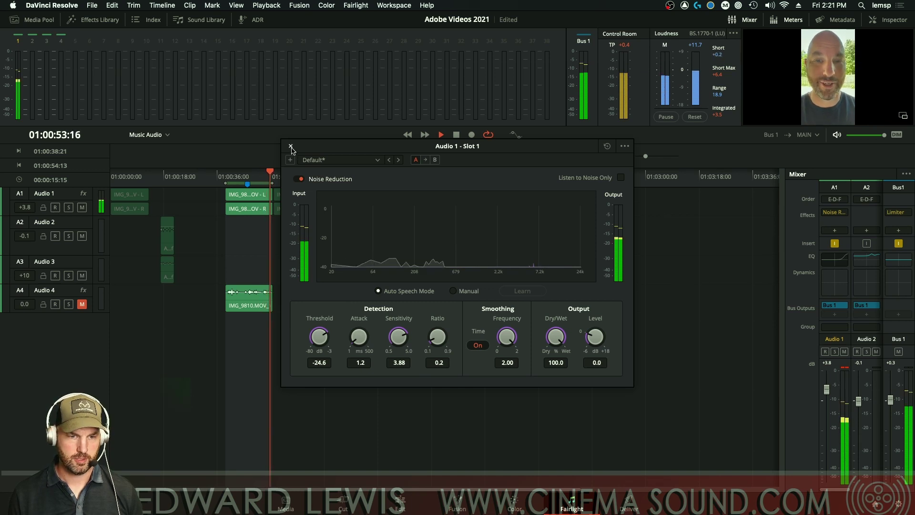
pyautogui.press('space')
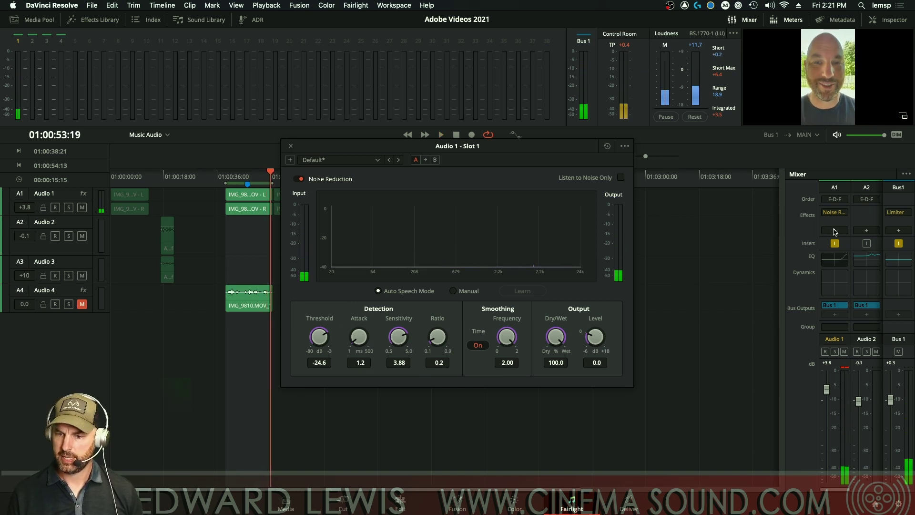
# Step: Add the Fairlight FX Dialogue Processor to Audio 1 as a second effect
pyautogui.click(835, 232)
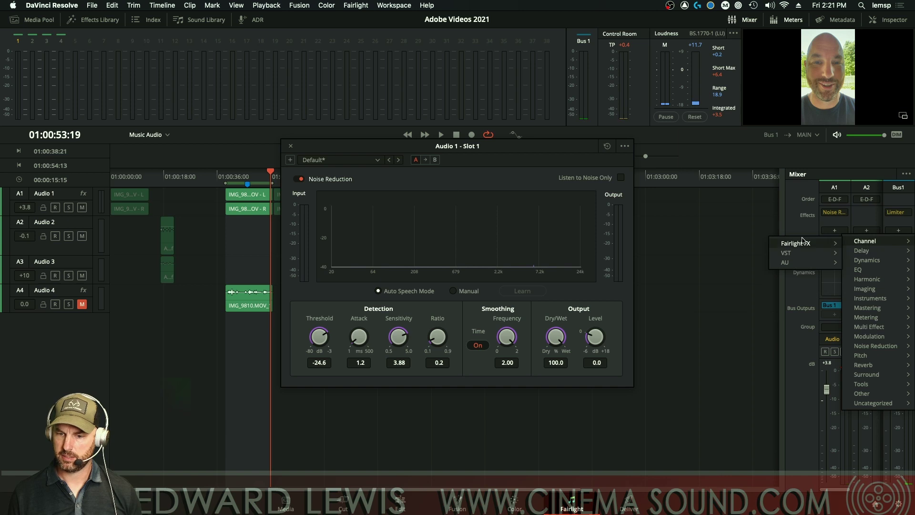
pyautogui.moveTo(781, 245)
pyautogui.click(752, 249)
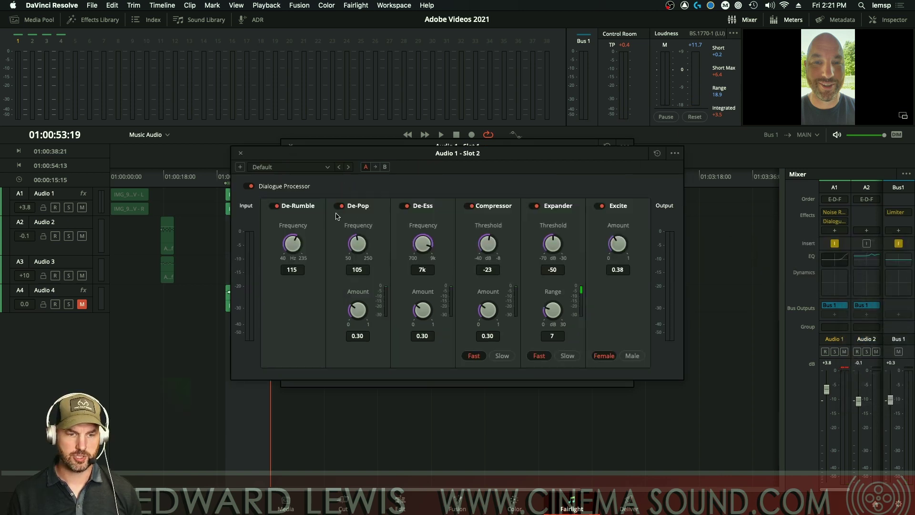
# Step: During playback, turn off De-Rumble, De-Pop and De-Ess in the Dialogue Processor
pyautogui.press('space')
pyautogui.click(273, 206)
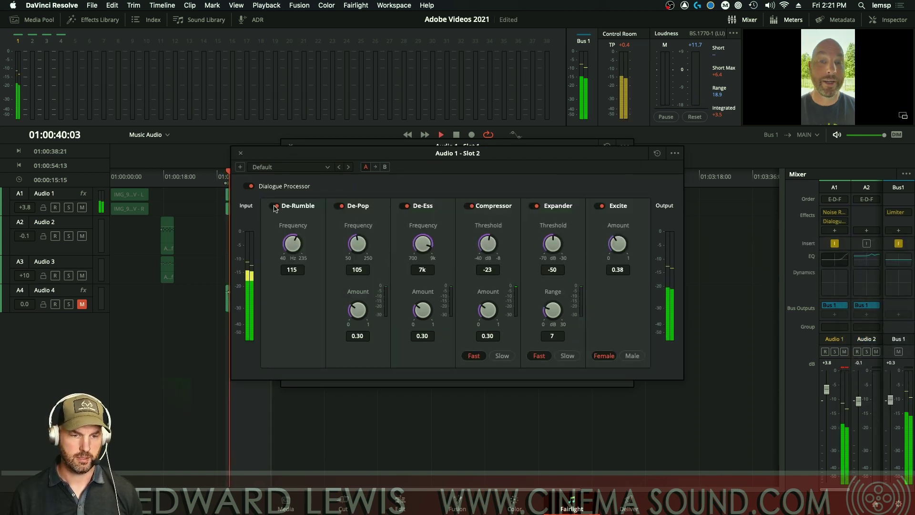
pyautogui.click(341, 205)
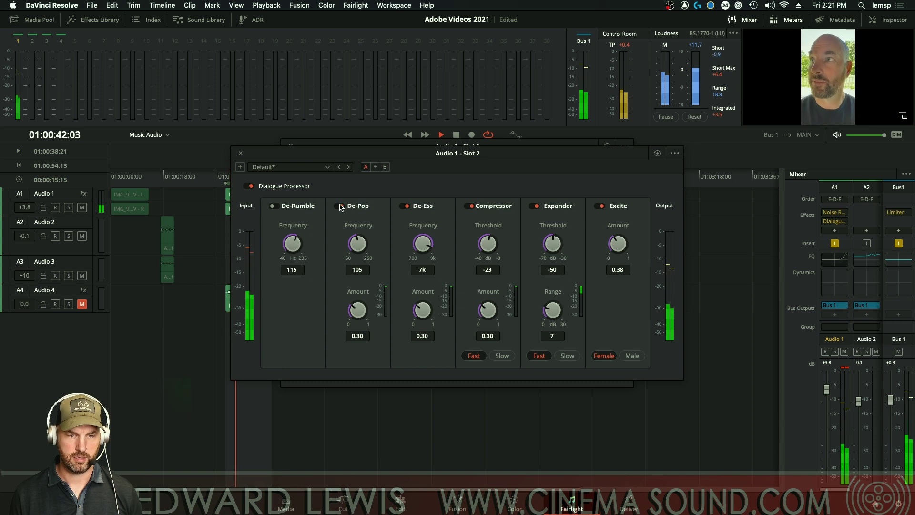
pyautogui.click(406, 206)
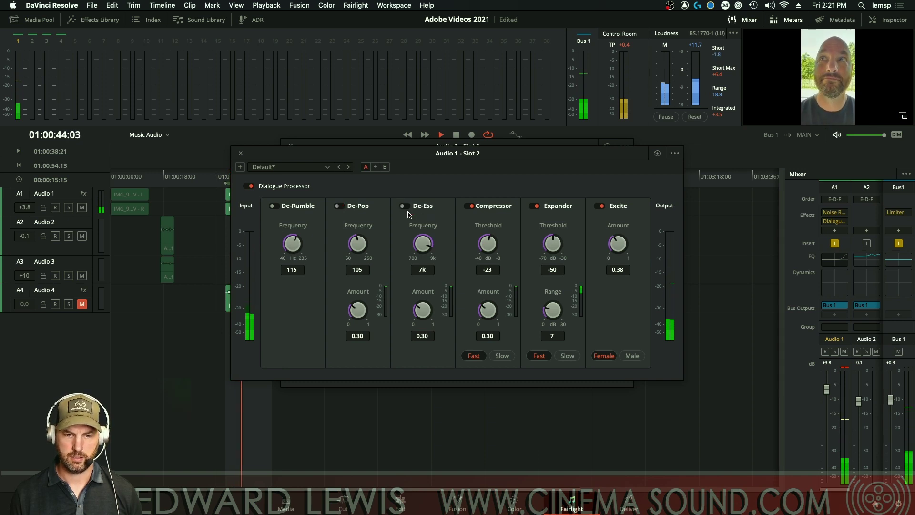
# Step: Set the Compressor threshold to -27 and amount to 0.85, and the Expander threshold to -45.4
pyautogui.moveTo(485, 243); pyautogui.dragTo(476, 262)
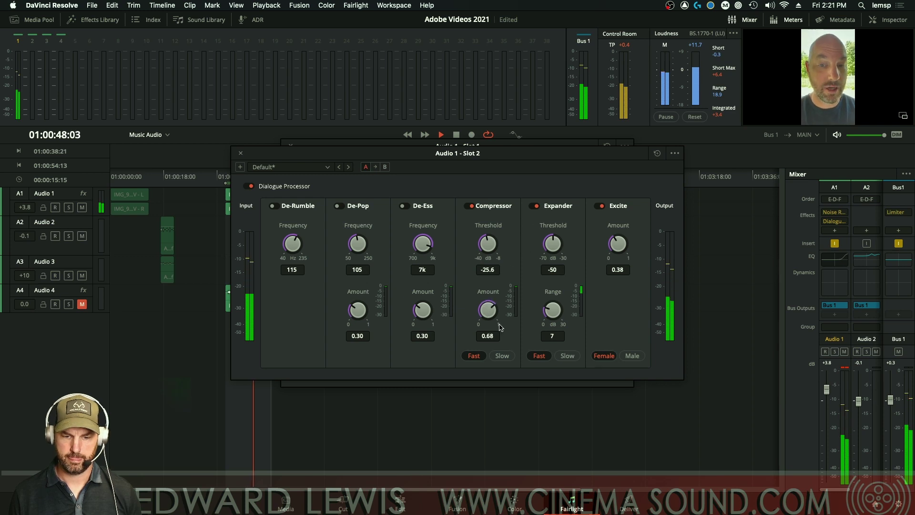
pyautogui.moveTo(496, 302); pyautogui.dragTo(502, 286)
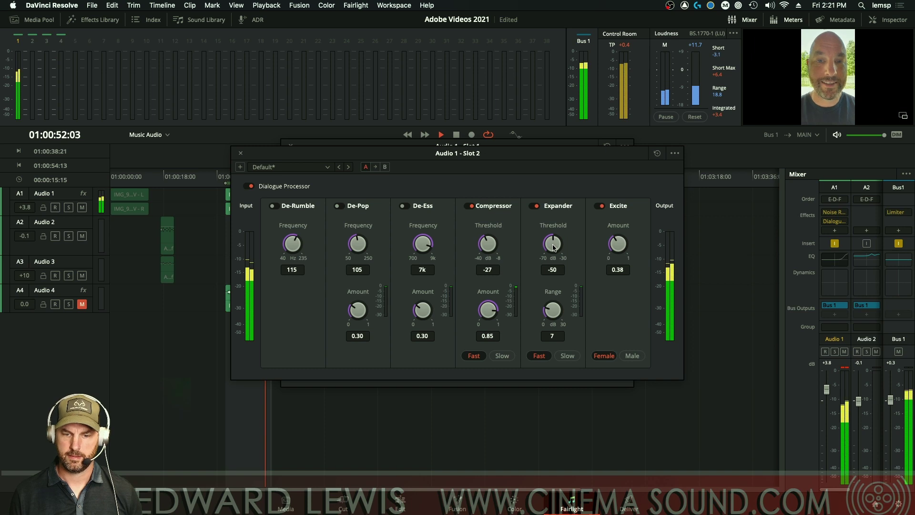
pyautogui.moveTo(554, 247); pyautogui.dragTo(633, 221)
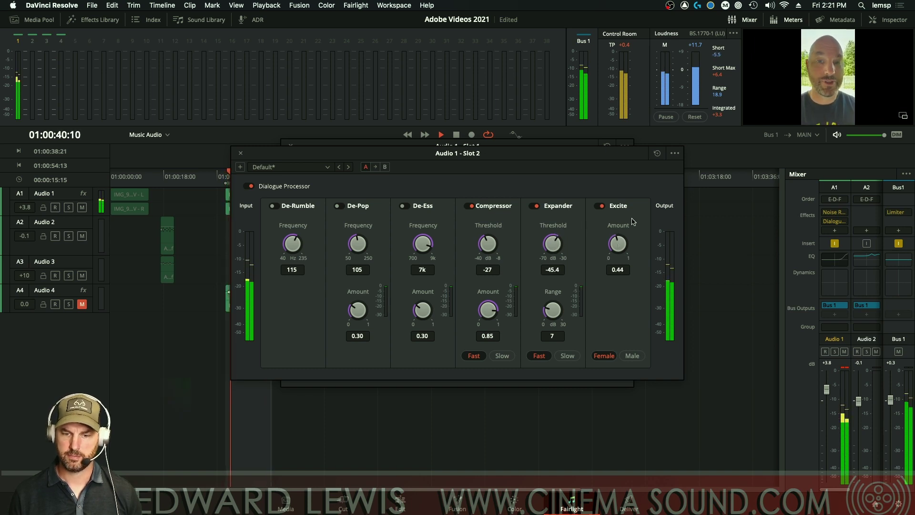
# Step: Set Excite to Male with an amount of 0.70, and stop playback
pyautogui.moveTo(675, 169); pyautogui.dragTo(688, 152)
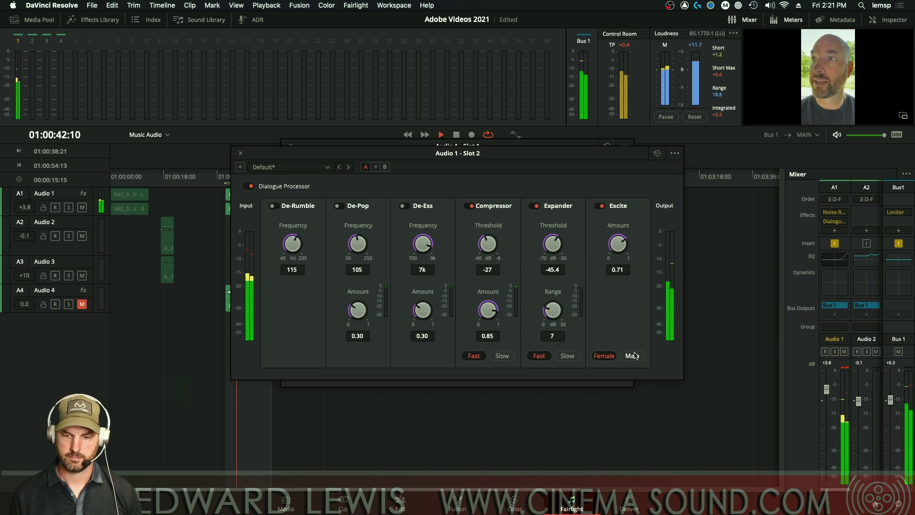
pyautogui.moveTo(632, 232); pyautogui.dragTo(624, 241)
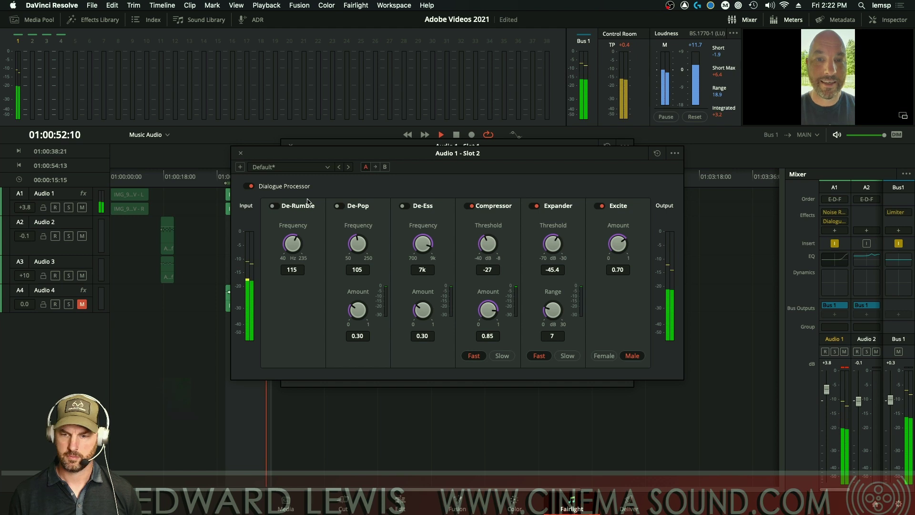
pyautogui.press('space')
# Step: Add the Fairlight FX De-Hummer to Audio 1 as a third effect
pyautogui.click(835, 231)
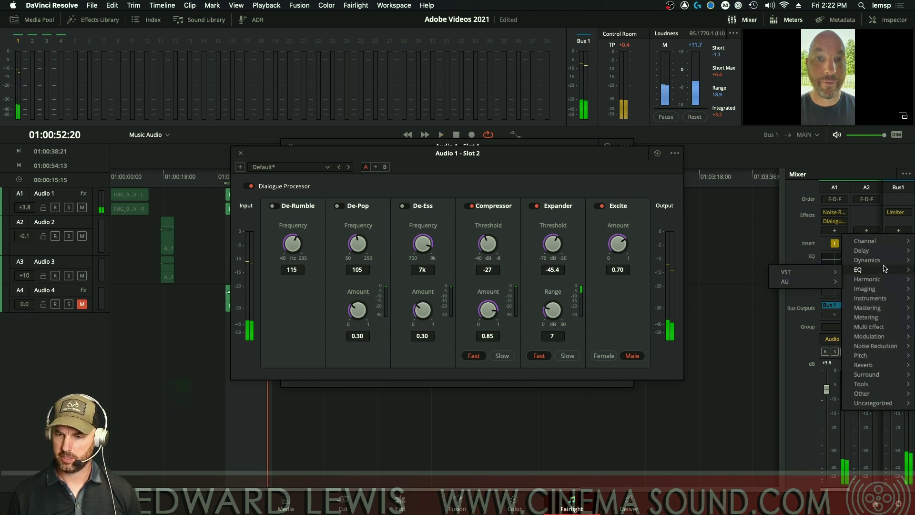
pyautogui.moveTo(879, 282)
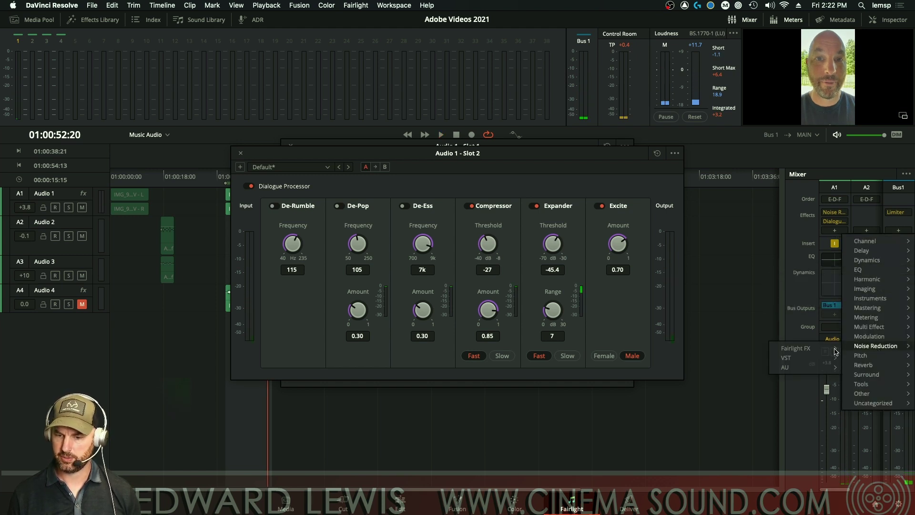
pyautogui.moveTo(872, 348)
pyautogui.moveTo(820, 351)
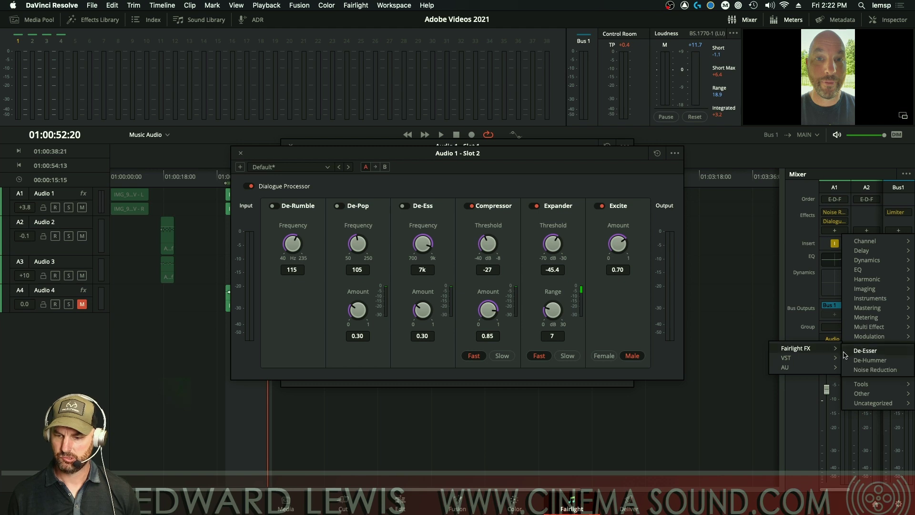
pyautogui.click(868, 360)
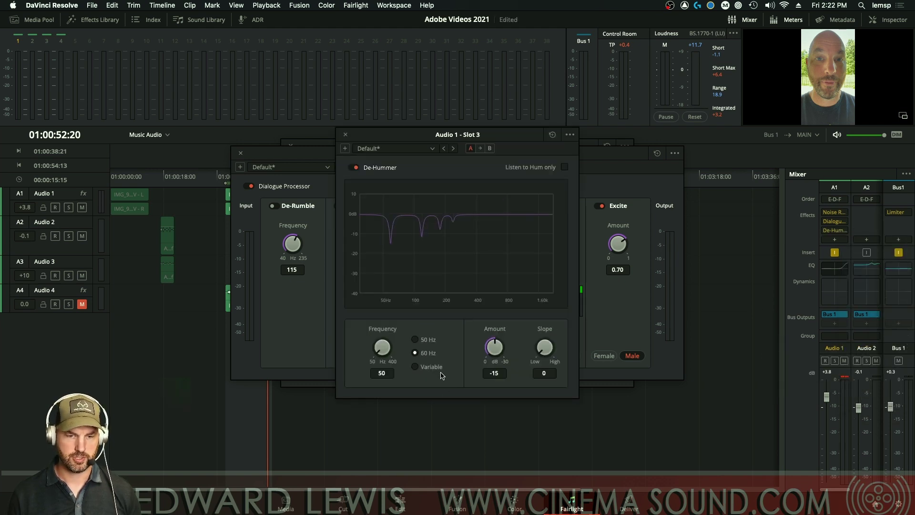
# Step: During playback, set the De-Hummer to 60 Hz with amount -9.3, audition the hum only briefly, and close its window
pyautogui.hotkey('alt', '/')
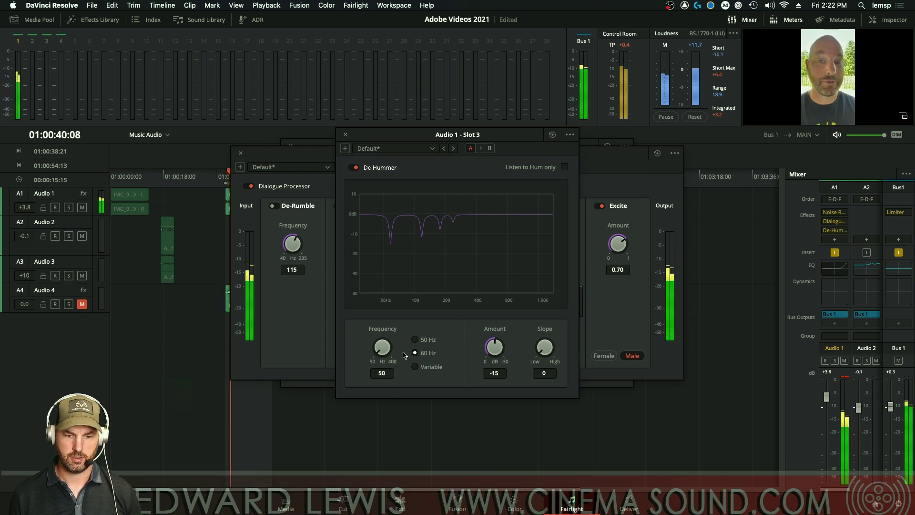
pyautogui.click(418, 340)
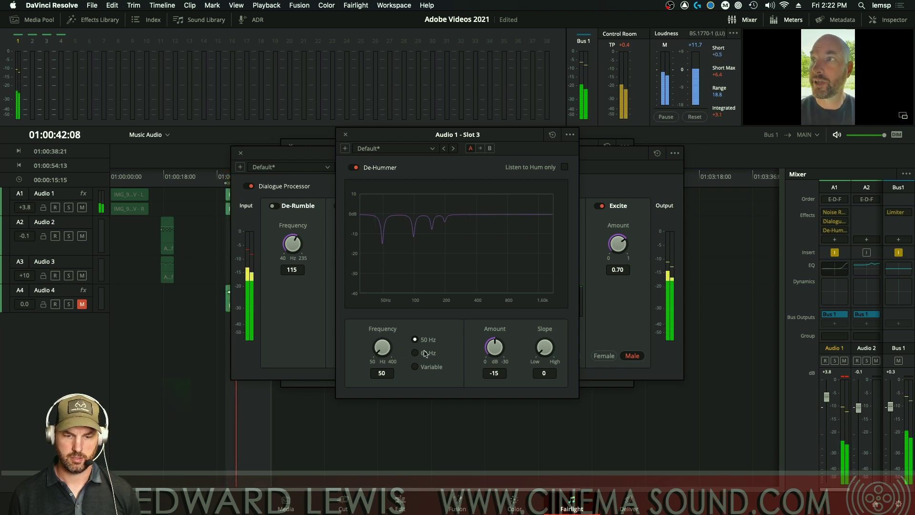
pyautogui.click(425, 353)
pyautogui.moveTo(493, 354); pyautogui.dragTo(508, 317)
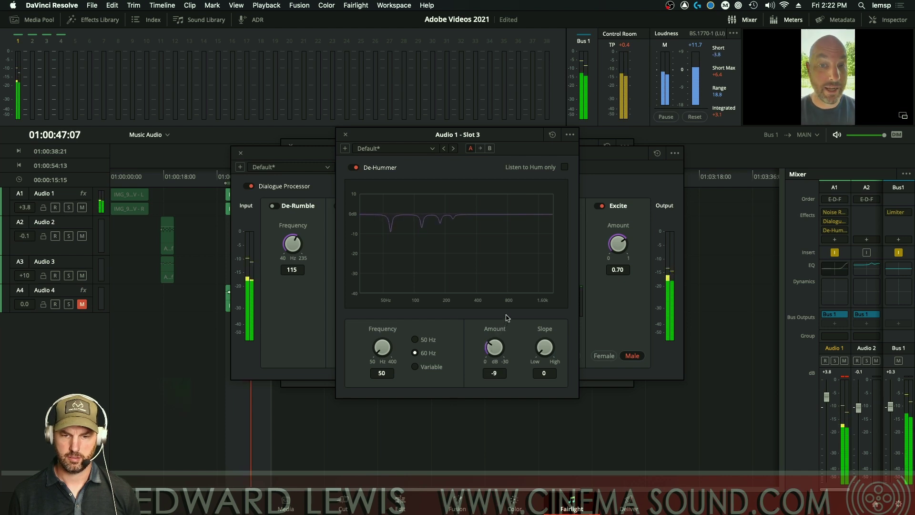
pyautogui.click(564, 167)
pyautogui.click(565, 167)
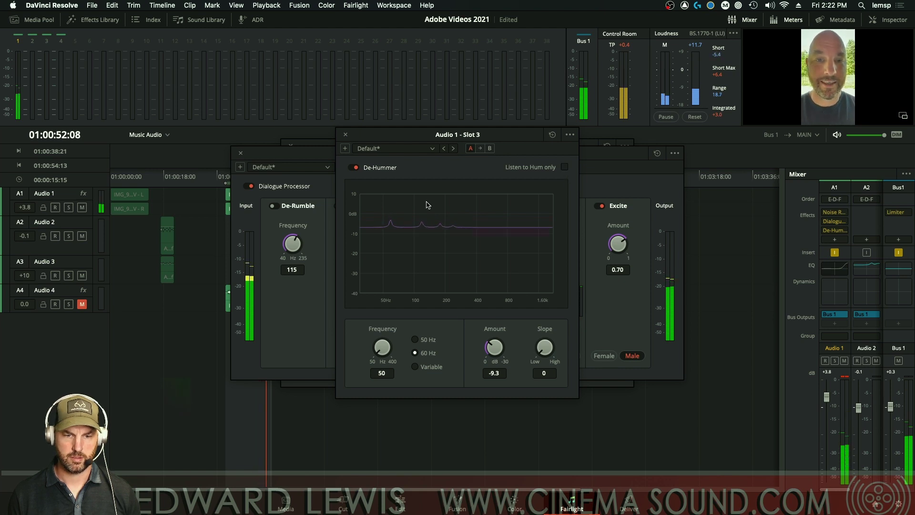
pyautogui.click(345, 134)
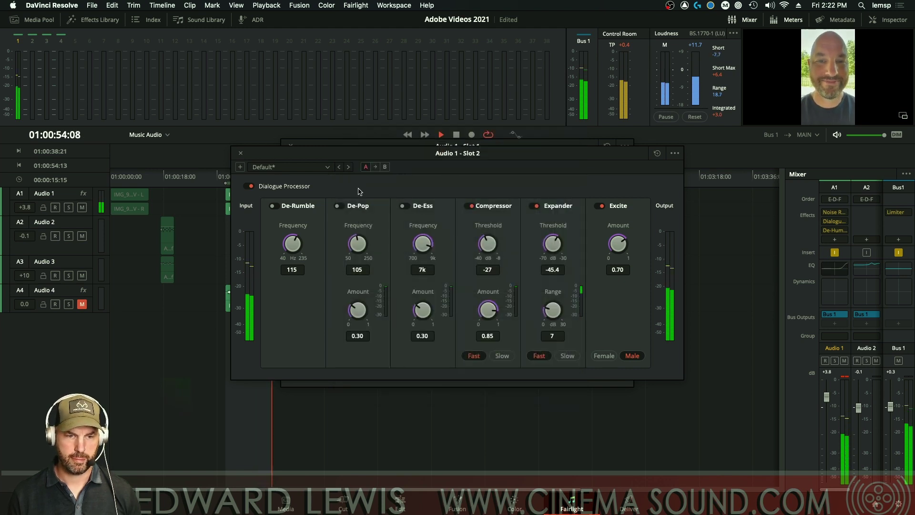
# Step: Set the Dialogue Processor's Excite amount to 0.67, and close the Noise Reduction and Dialogue Processor windows
pyautogui.moveTo(285, 153); pyautogui.dragTo(395, 42)
pyautogui.moveTo(723, 136); pyautogui.dragTo(723, 142)
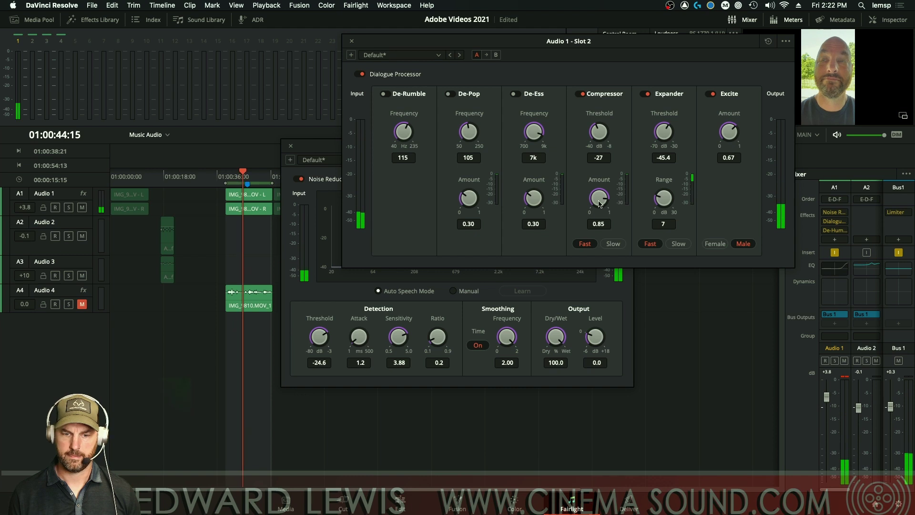
pyautogui.moveTo(312, 146); pyautogui.dragTo(62, 34)
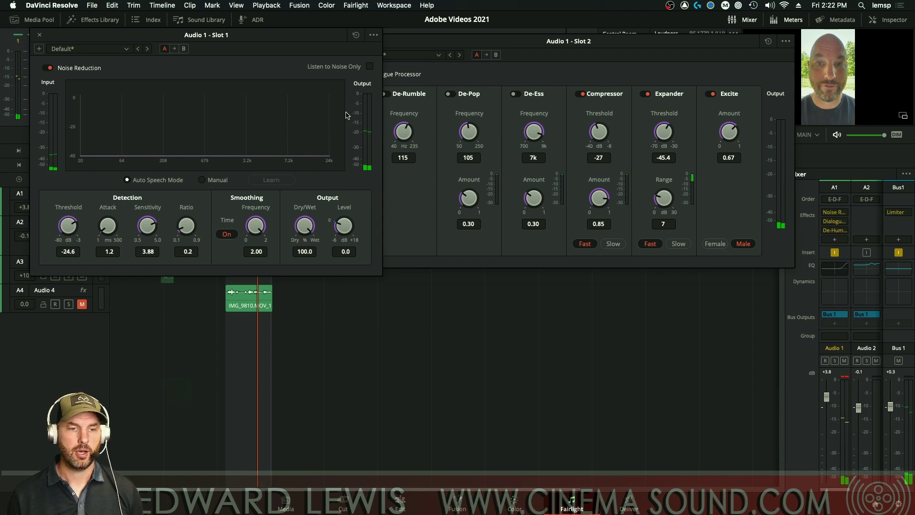
pyautogui.click(40, 37)
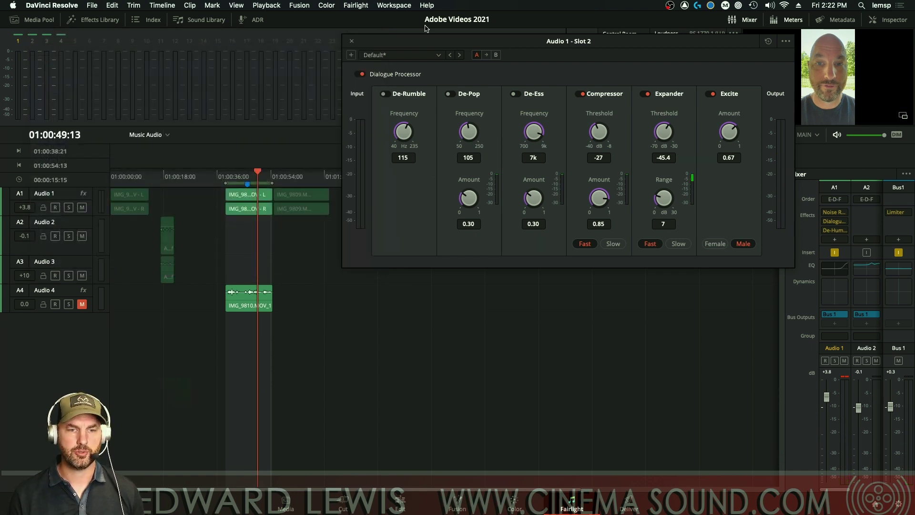
pyautogui.click(352, 42)
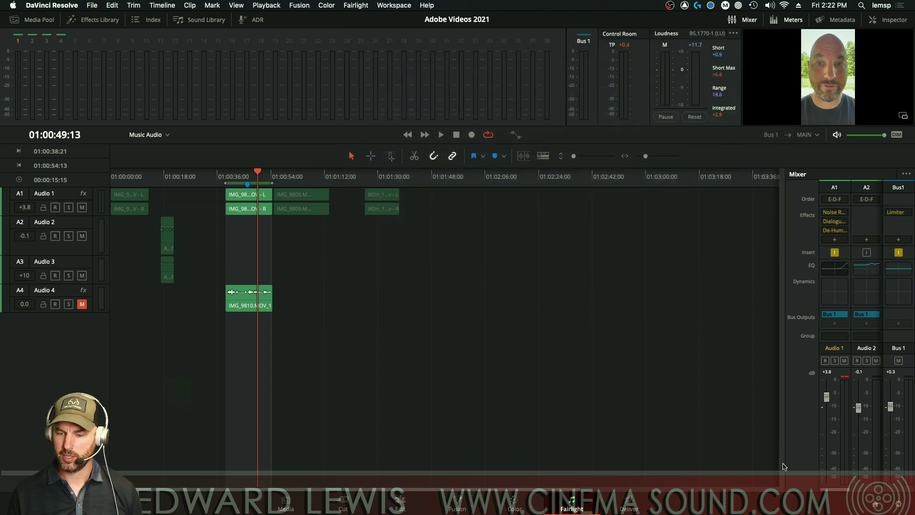
# Step: Mute the Audio 1 track and unmute Audio 4
pyautogui.moveTo(832, 492); pyautogui.dragTo(867, 493)
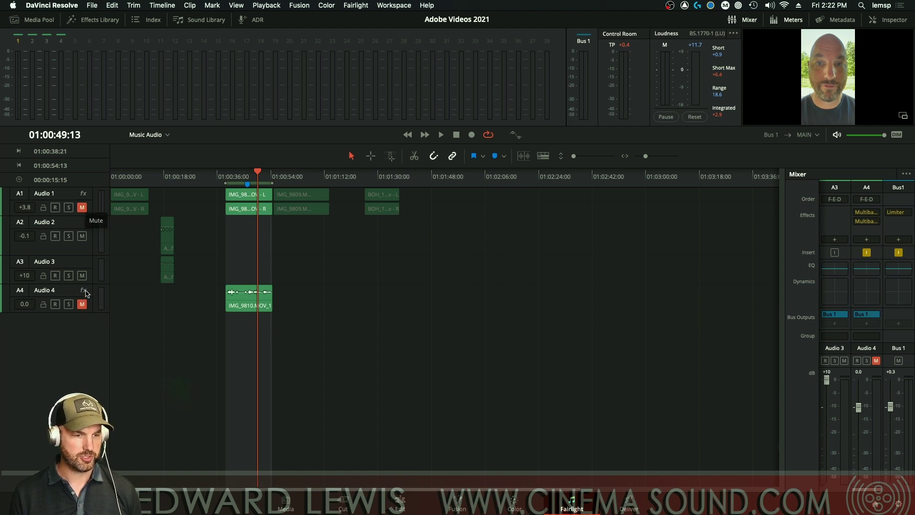
pyautogui.click(82, 304)
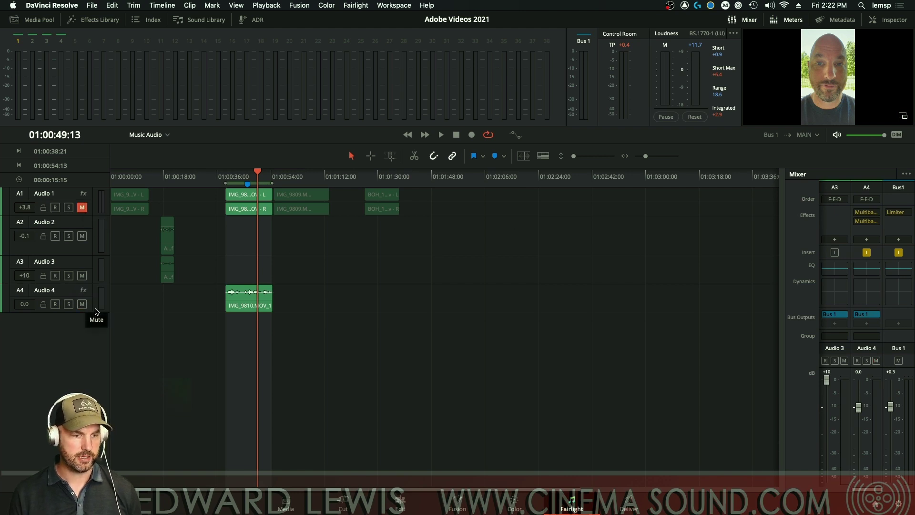
# Step: Apply the global track preset CS-Combo-DX-Bad Phone to Audio 4, changing the track to stereo, and route it to Bus 1
pyautogui.click(356, 5)
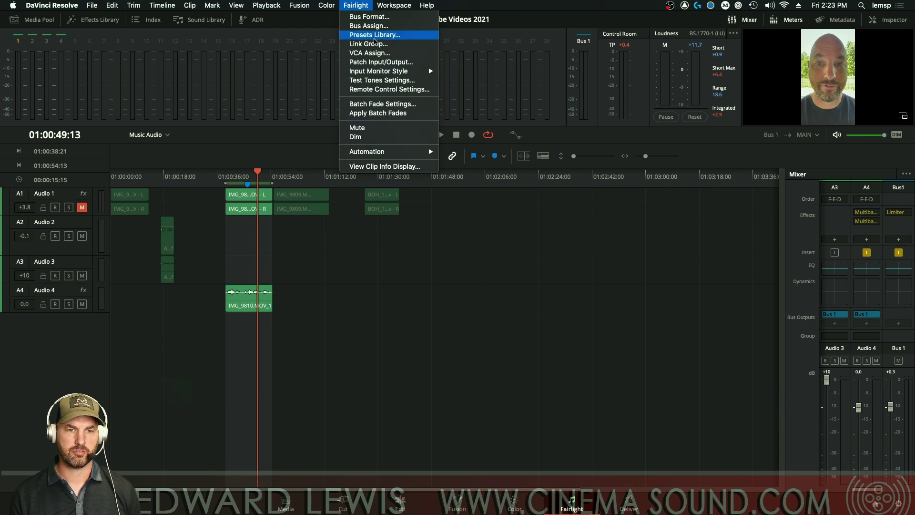
pyautogui.click(375, 36)
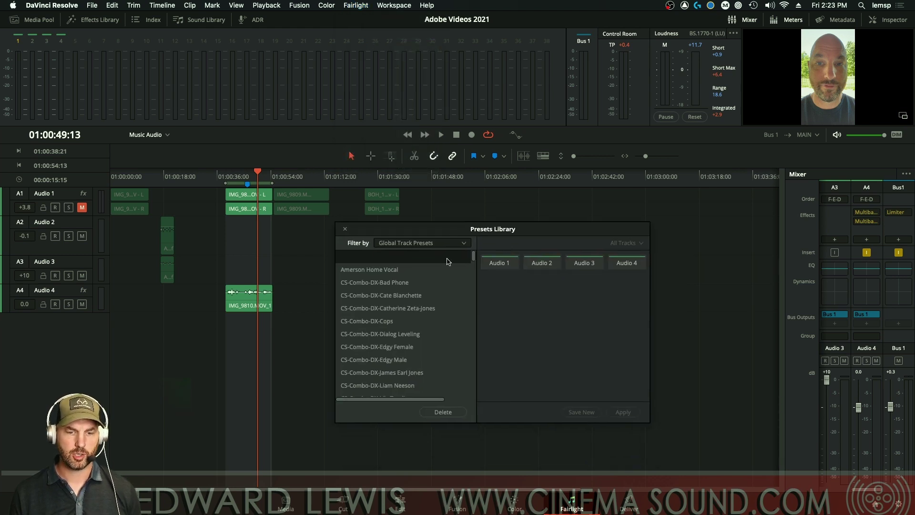
pyautogui.moveTo(476, 251)
pyautogui.mouseDown()
pyautogui.moveTo(469, 378)
pyautogui.moveTo(473, 244)
pyautogui.mouseUp()
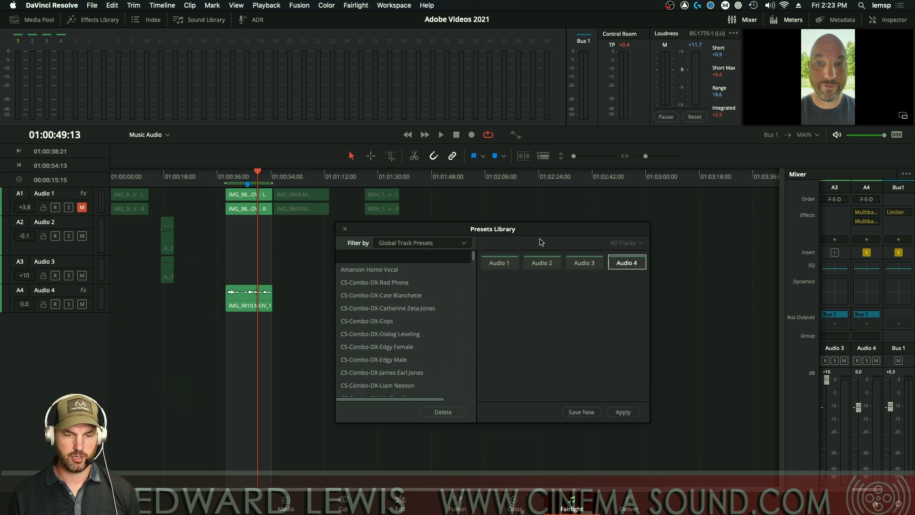
pyautogui.click(403, 283)
pyautogui.click(624, 412)
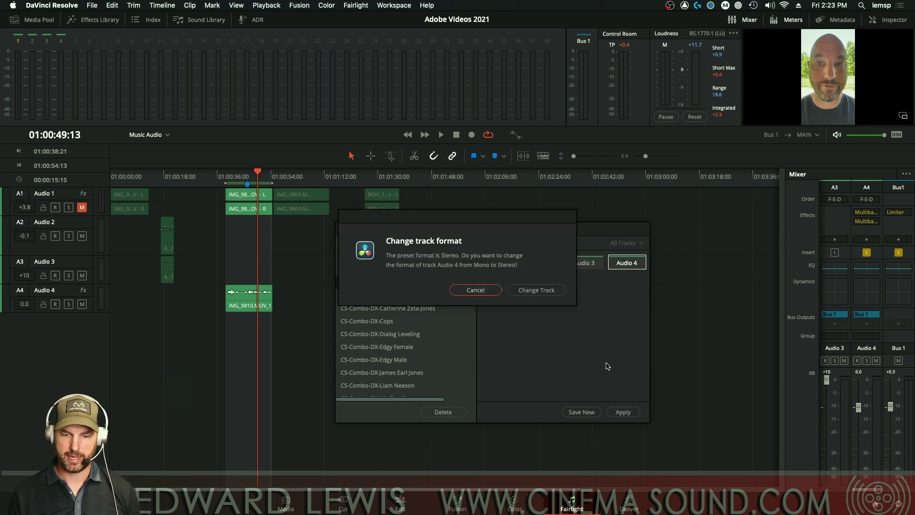
pyautogui.click(535, 291)
pyautogui.click(867, 322)
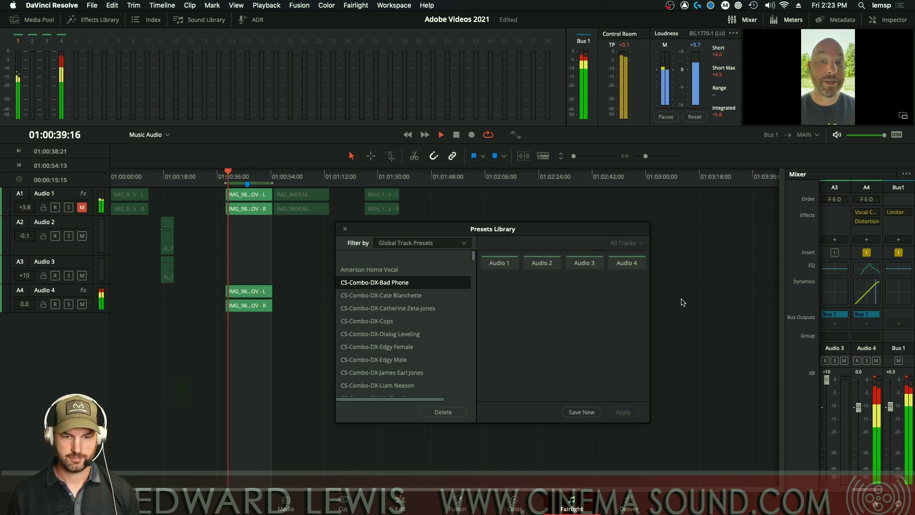
# Step: Apply the CS-Combo-DX-Catherine Zeta-Jones preset to Audio 4, reassign the track to Bus 1, and audition it
pyautogui.click(421, 311)
pyautogui.click(620, 413)
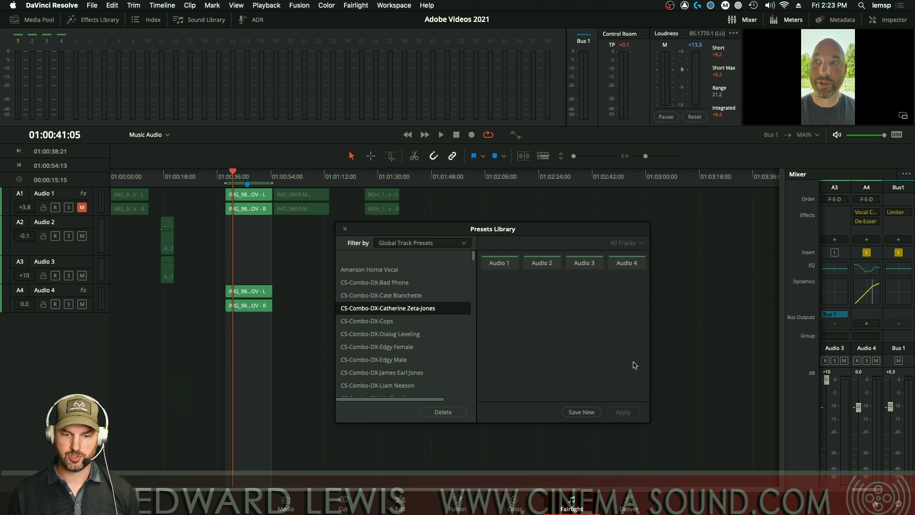
pyautogui.click(866, 324)
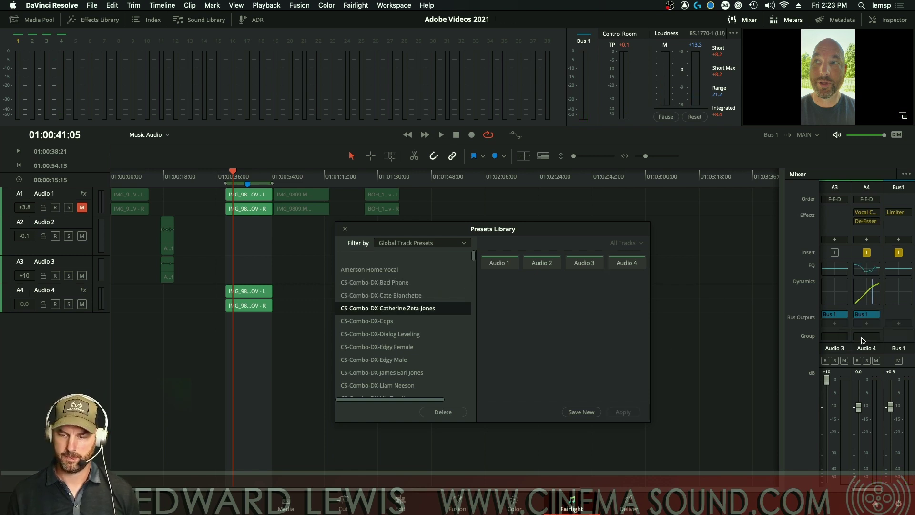
pyautogui.press('space')
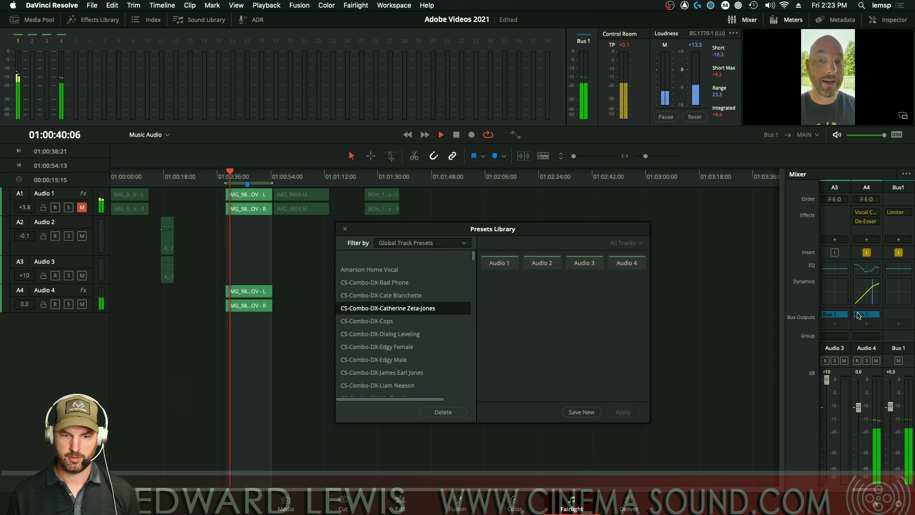
pyautogui.press('space')
# Step: Apply the CS-Combo-DX-Dialog Leveling preset to Audio 4, reassign the track to Bus 1, and play it back
pyautogui.click(420, 335)
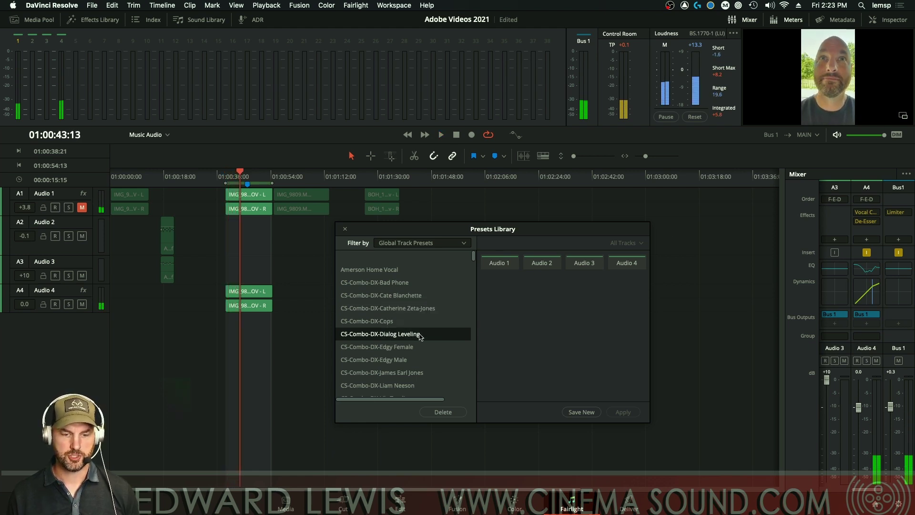
pyautogui.click(619, 412)
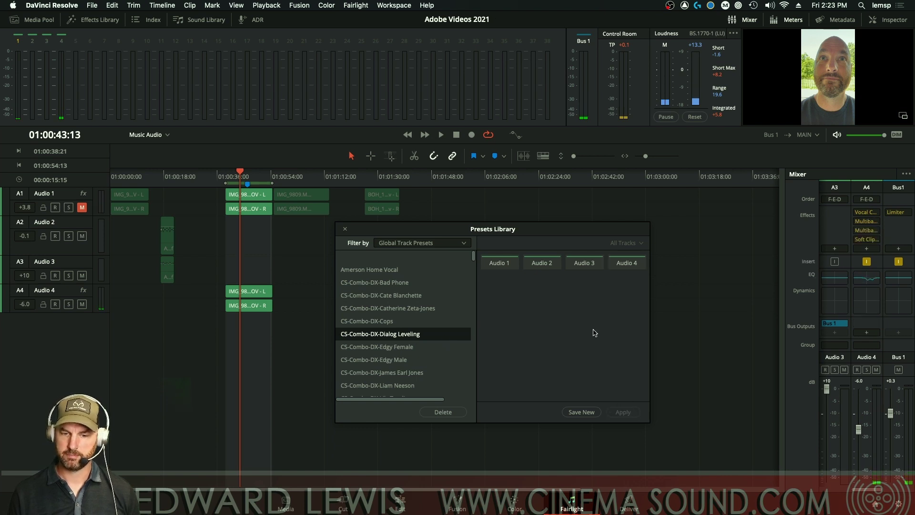
pyautogui.click(866, 332)
pyautogui.press('space')
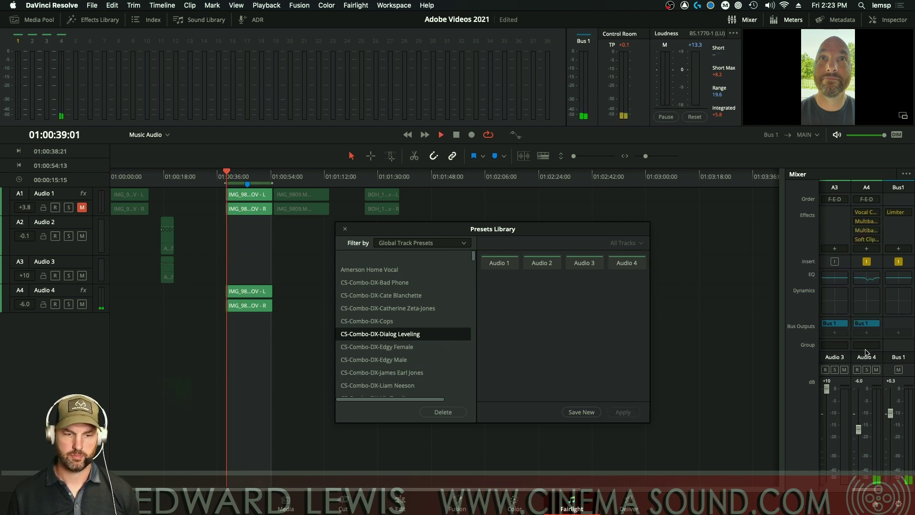
pyautogui.scroll(-3, 472, 262)
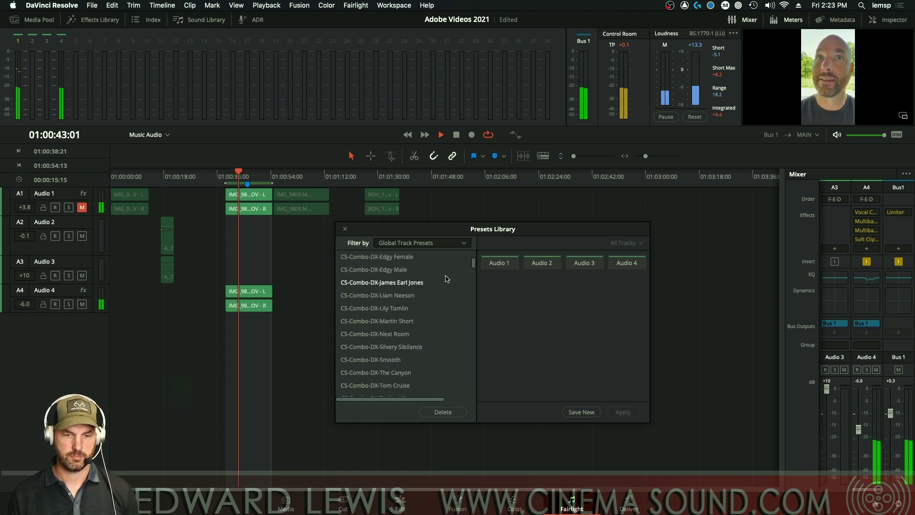
# Step: Apply the CS-EQ-DX-Male Smooth global track preset to Audio 4 and reassign the track to Bus 1
pyautogui.scroll(-5, 464, 281)
pyautogui.scroll(-10, 467, 289)
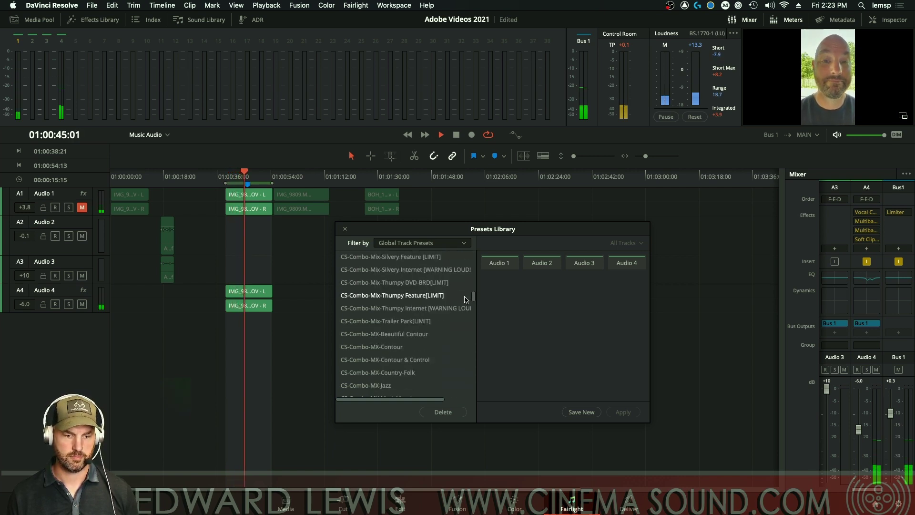
pyautogui.scroll(2, 460, 338)
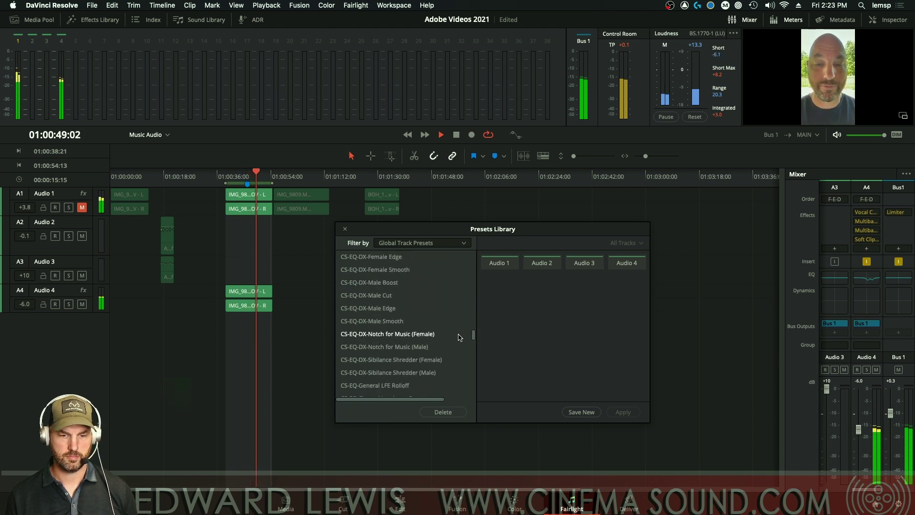
pyautogui.click(395, 322)
pyautogui.click(622, 263)
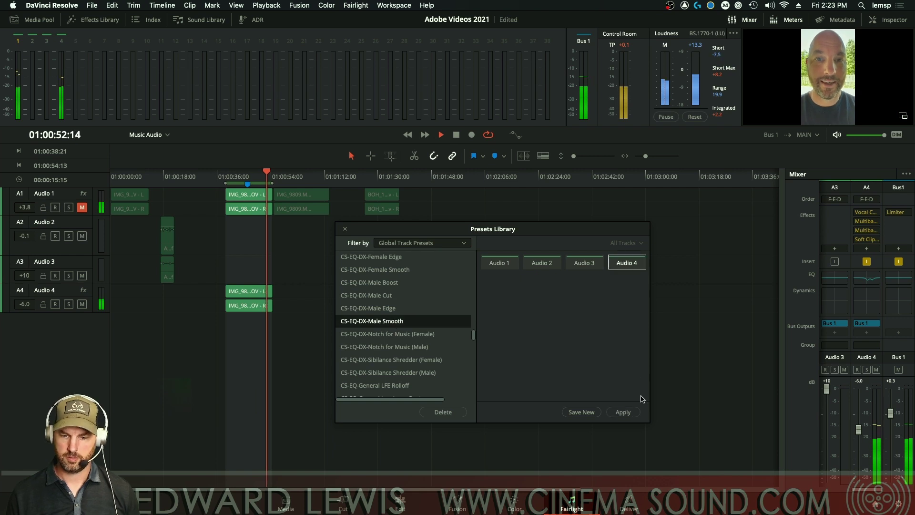
pyautogui.click(622, 411)
pyautogui.click(566, 289)
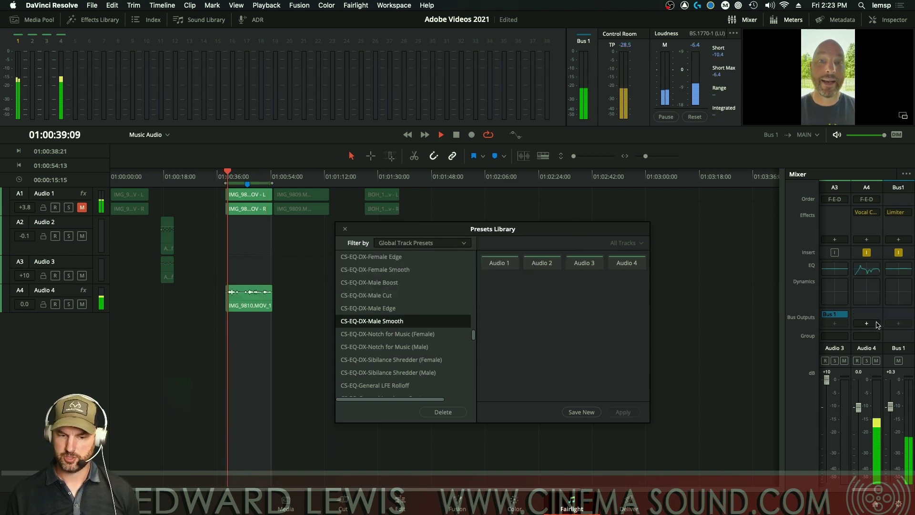
pyautogui.click(867, 324)
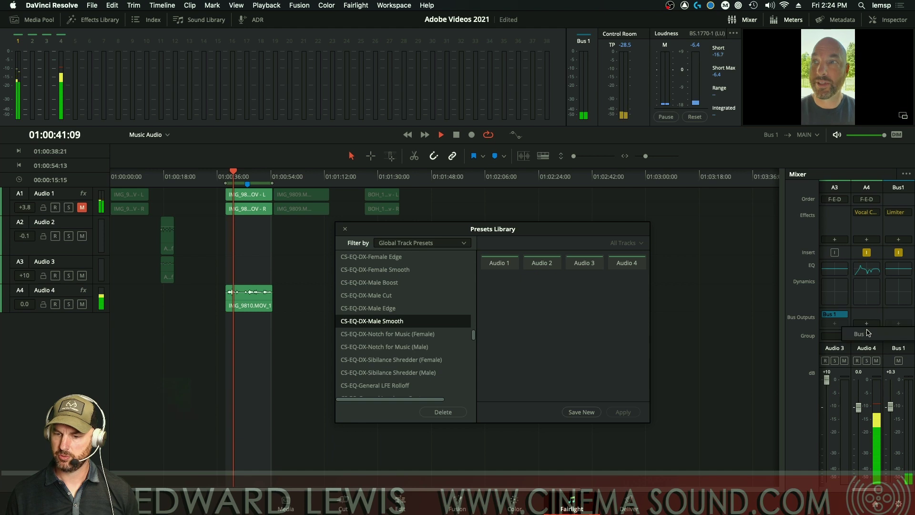
pyautogui.click(865, 336)
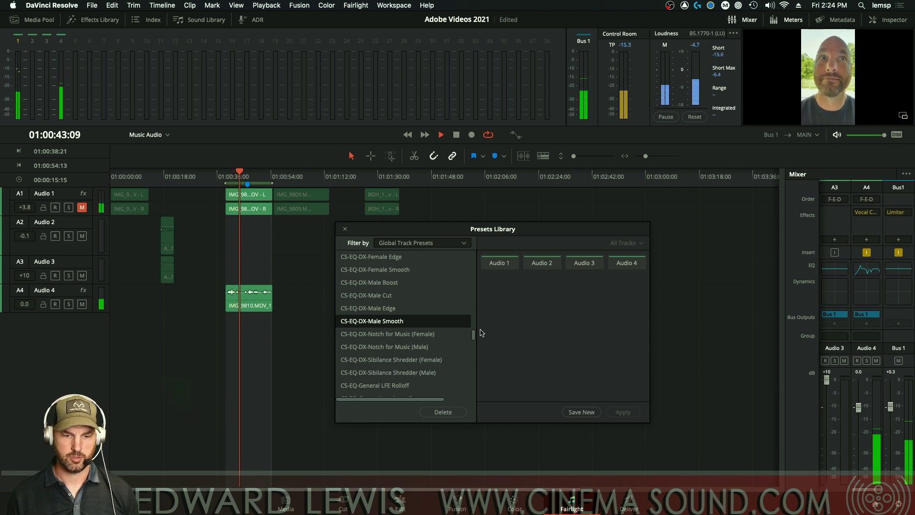
# Step: Apply the CS-MBC-DX-James Earl Jones preset to Audio 4 with its output on Bus 1, and raise the track level to +5.9 dB
pyautogui.moveTo(474, 336); pyautogui.dragTo(464, 375)
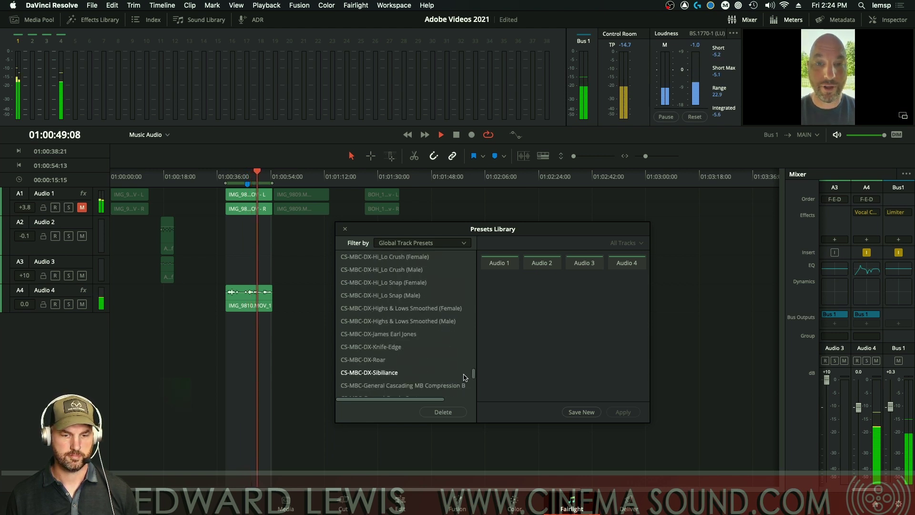
pyautogui.click(626, 263)
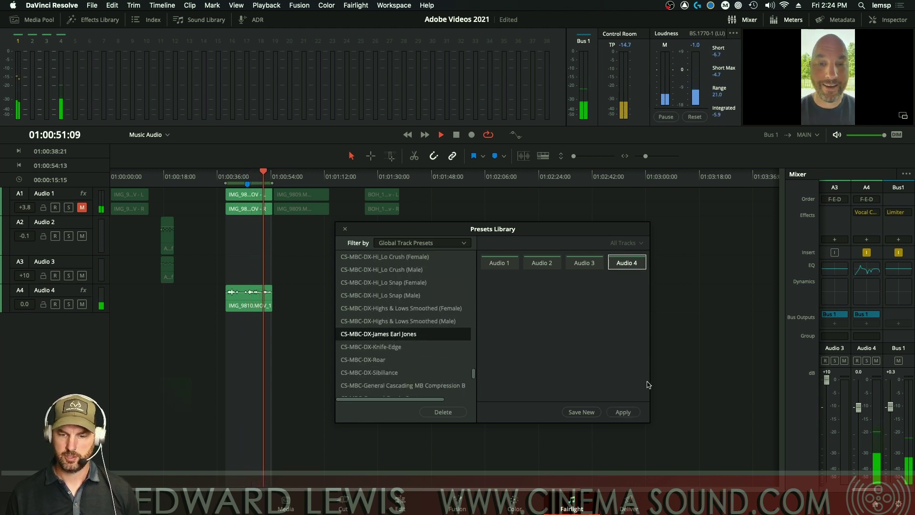
pyautogui.click(621, 411)
pyautogui.click(860, 315)
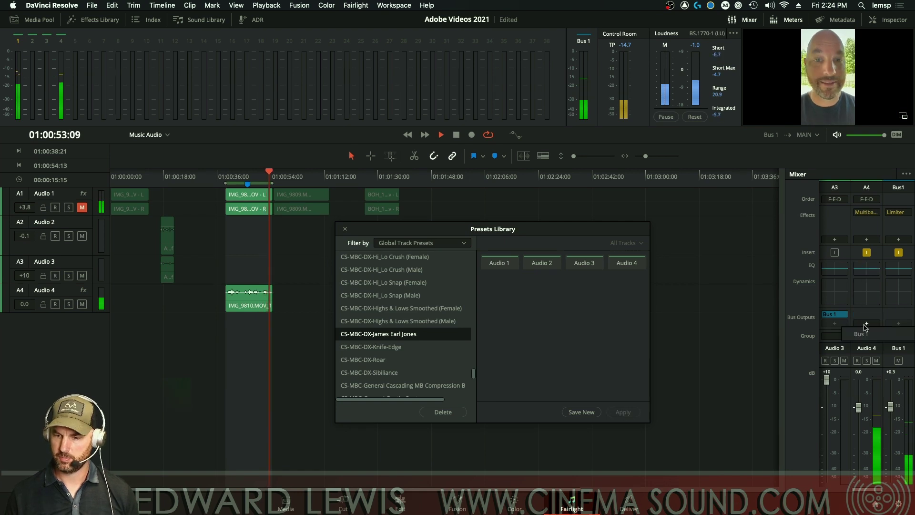
pyautogui.click(862, 332)
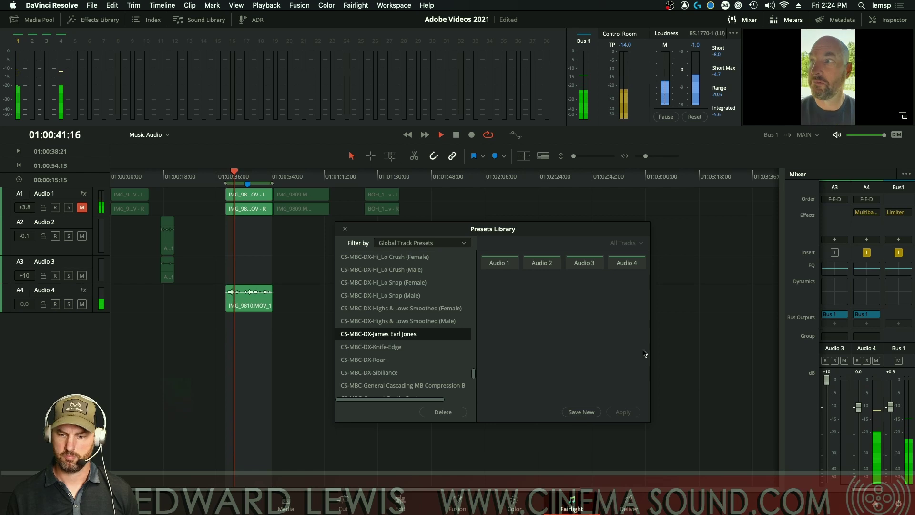
pyautogui.moveTo(859, 407); pyautogui.dragTo(863, 391)
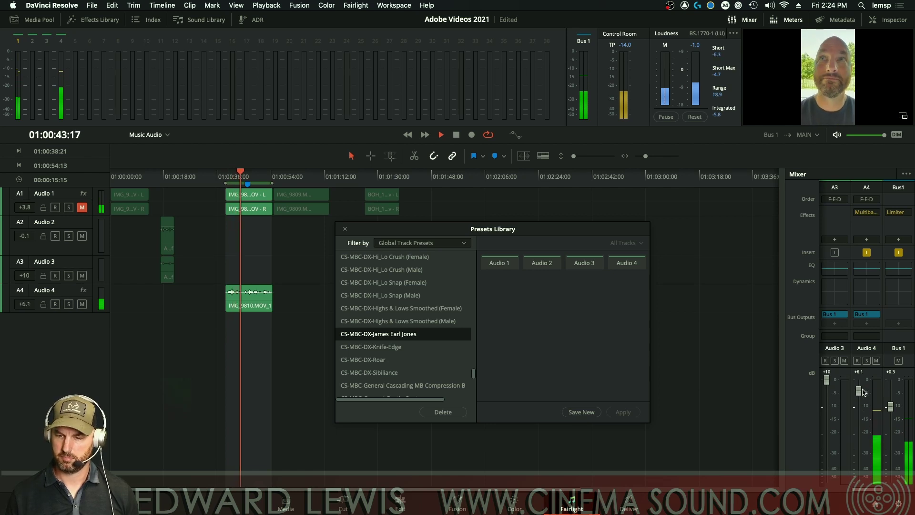
# Step: Add a Fairlight FX De-Hummer to Audio 4, set to 60 Hz with an amount of about -25.2 dB, auditioning it during playback
pyautogui.click(868, 240)
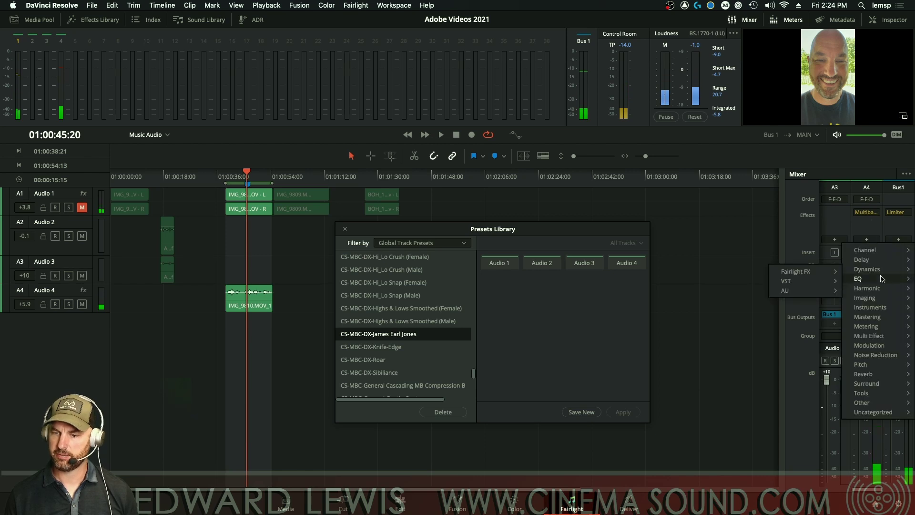
pyautogui.moveTo(879, 357)
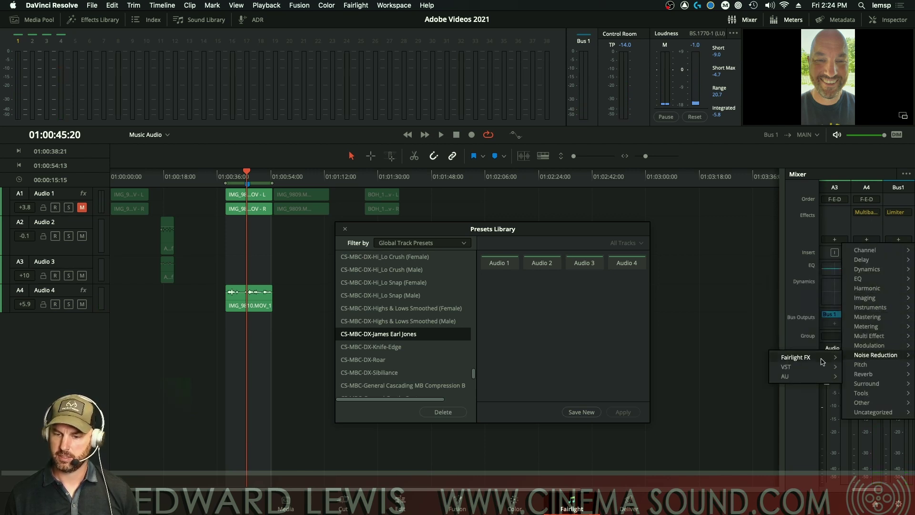
pyautogui.moveTo(826, 362)
pyautogui.click(868, 369)
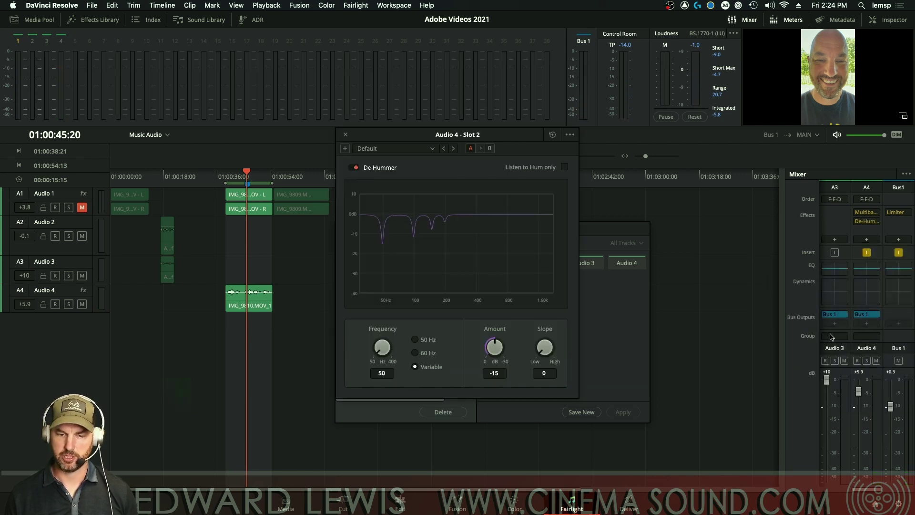
pyautogui.press('space')
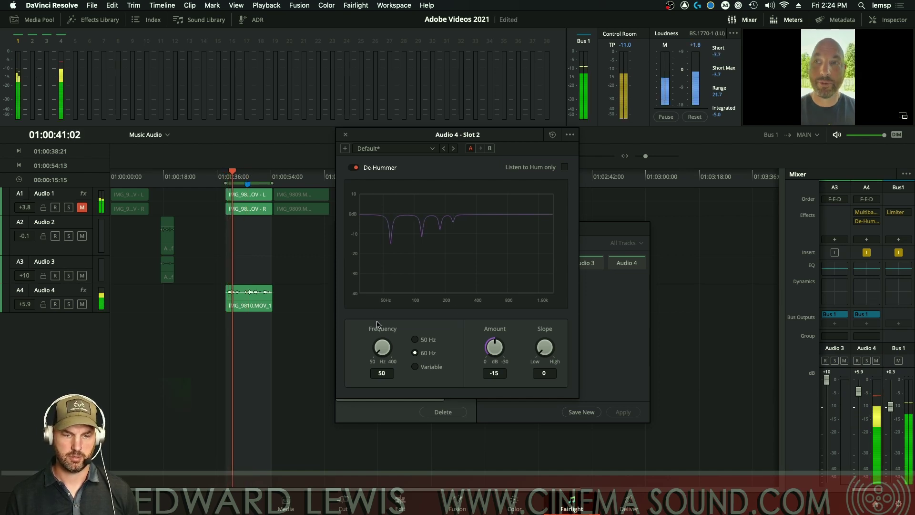
pyautogui.moveTo(494, 347); pyautogui.dragTo(530, 279)
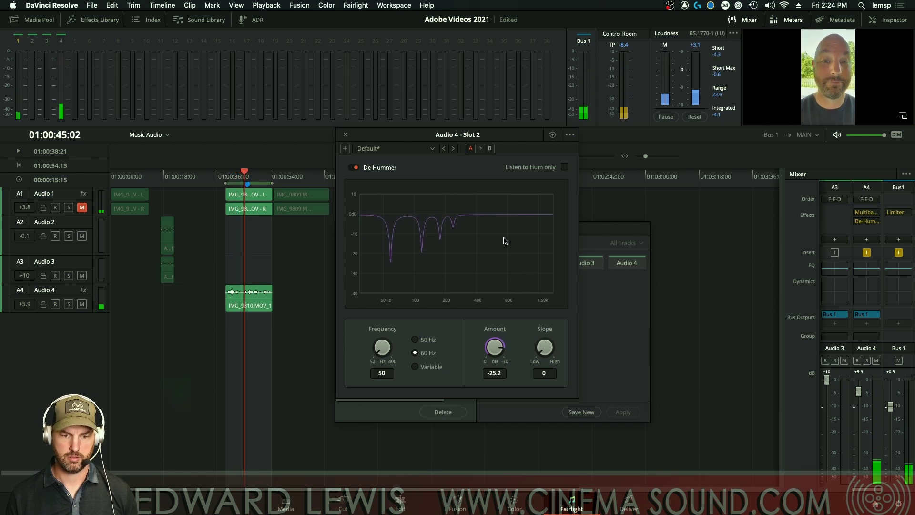
pyautogui.click(345, 134)
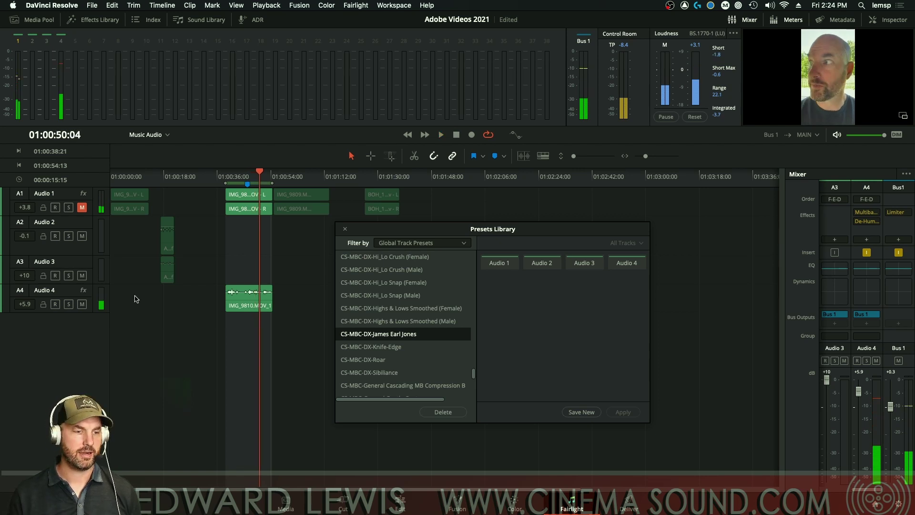
# Step: Mute Audio 4, unmute Audio 1 and play it back, closing the Presets Library
pyautogui.click(82, 304)
pyautogui.click(82, 208)
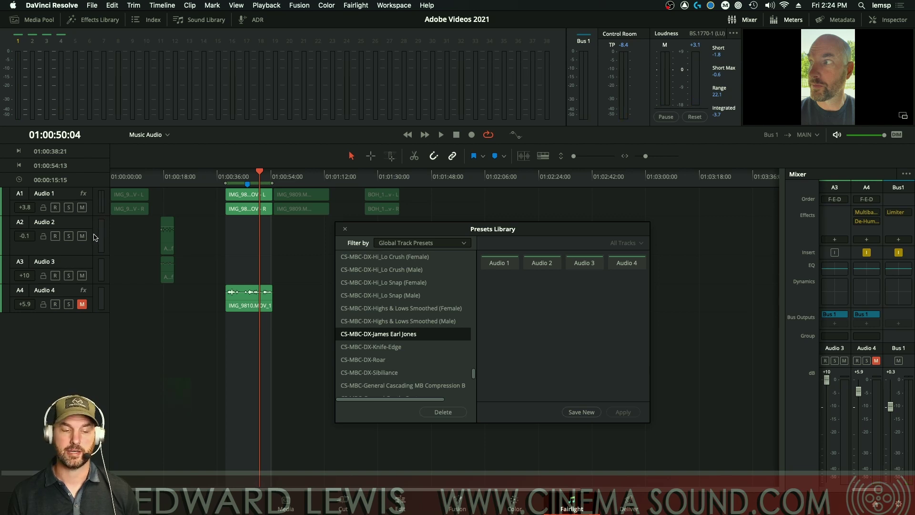
pyautogui.hotkey('alt', '/')
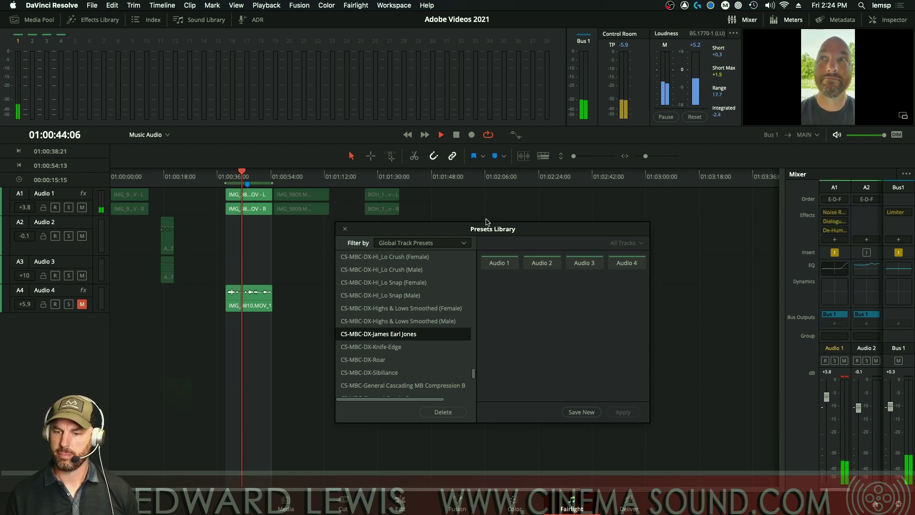
pyautogui.click(345, 230)
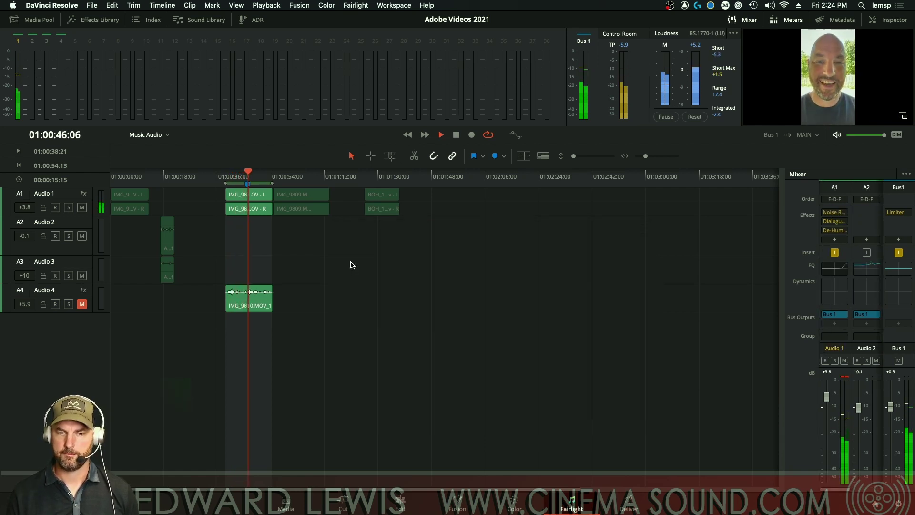
# Step: Switch to Premiere Pro, play the dialogue clip and lower the Audio 1 track fader to about -2 dB
pyautogui.press('super+Tab')
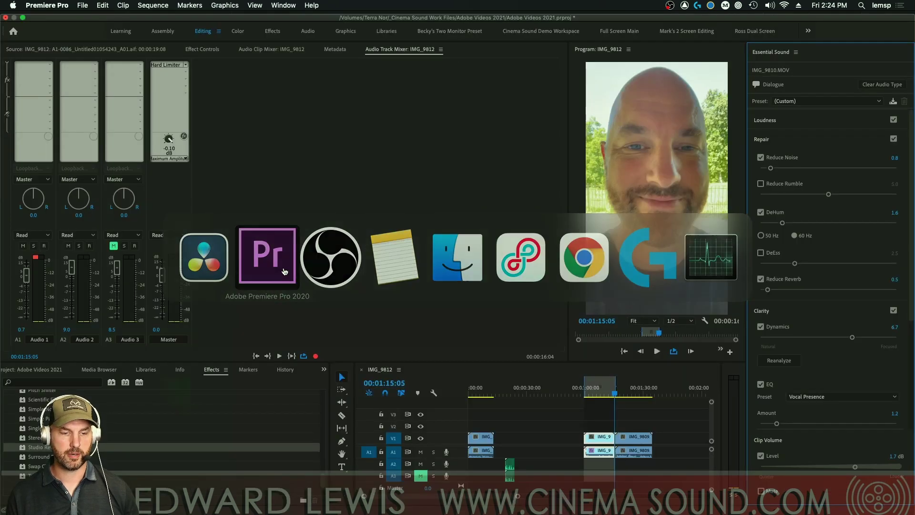
pyautogui.press('space')
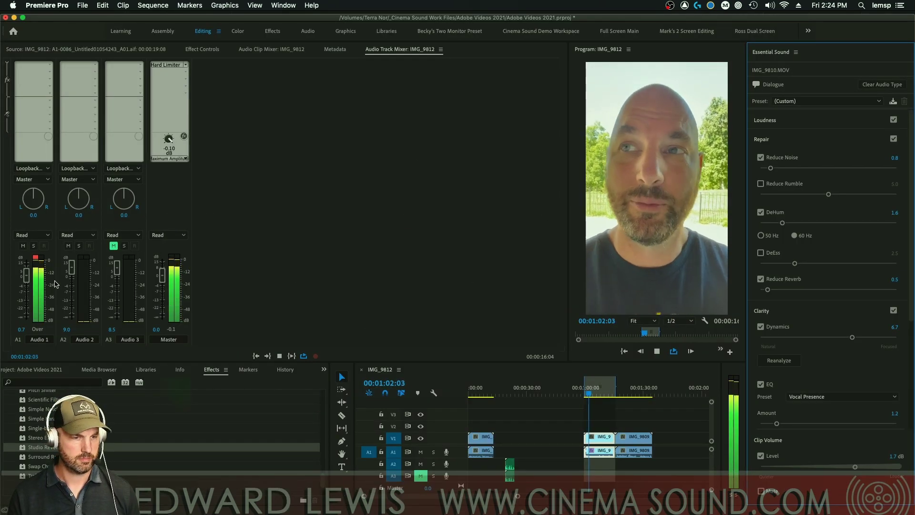
pyautogui.moveTo(26, 275); pyautogui.dragTo(26, 281)
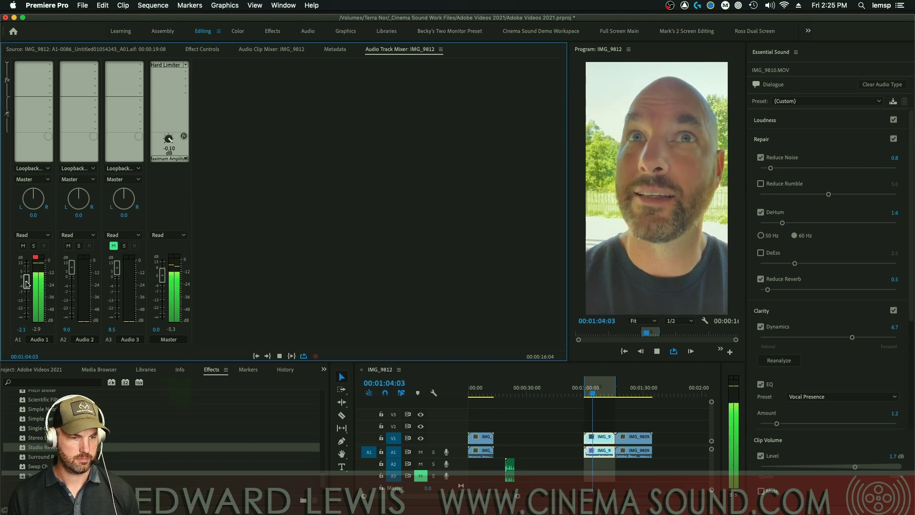
pyautogui.press('space')
# Step: Switch to DaVinci Resolve and raise the Audio 1 fader to +5.3 dB while playing the clip
pyautogui.moveTo(1, 273)
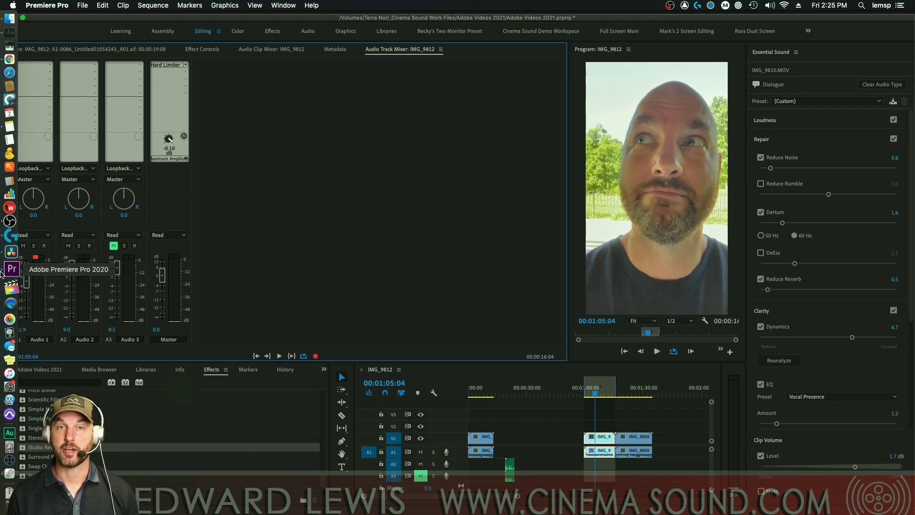
pyautogui.press('super+Tab')
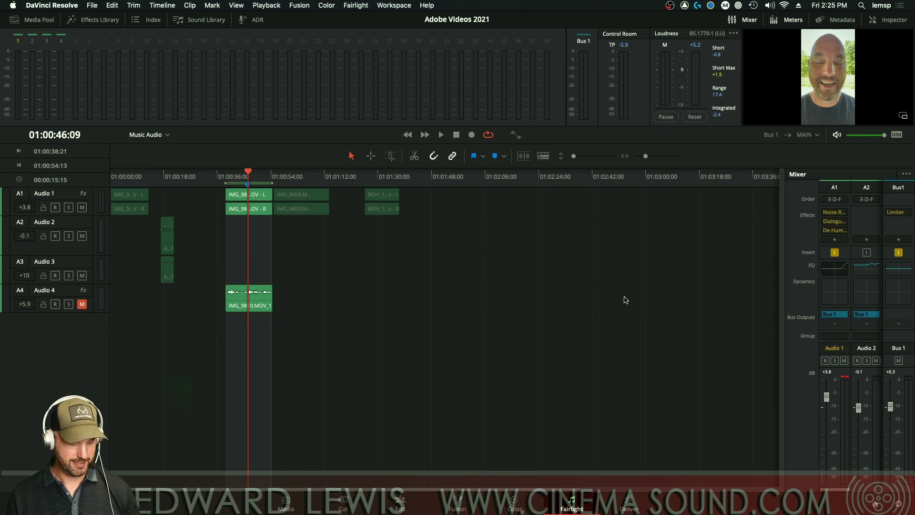
pyautogui.press('space')
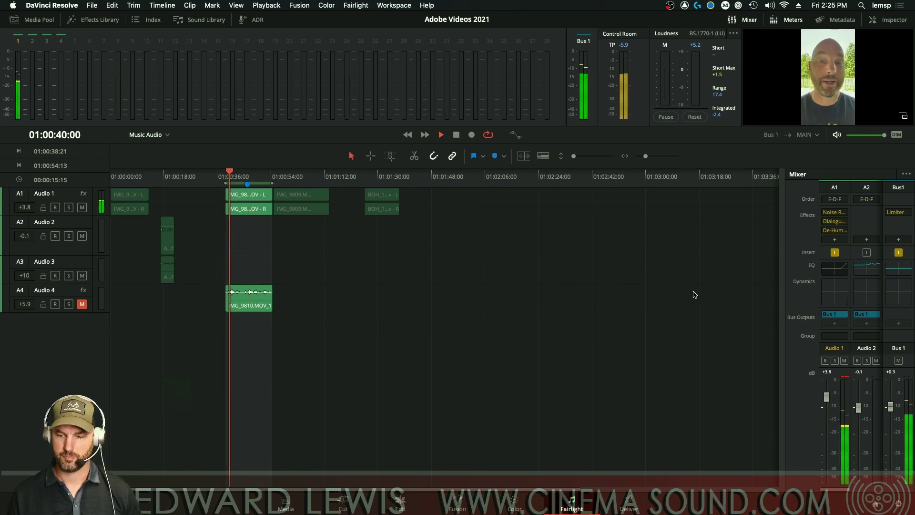
pyautogui.moveTo(827, 397); pyautogui.dragTo(826, 394)
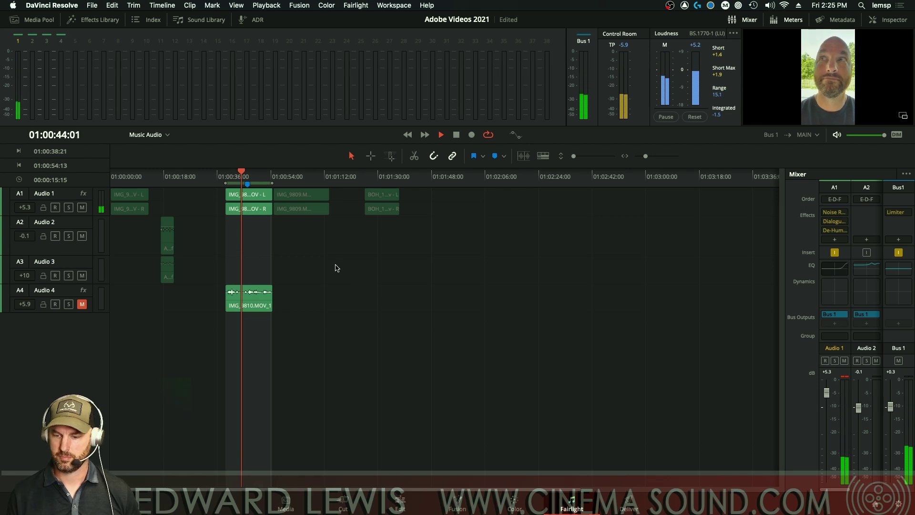
pyautogui.press('space')
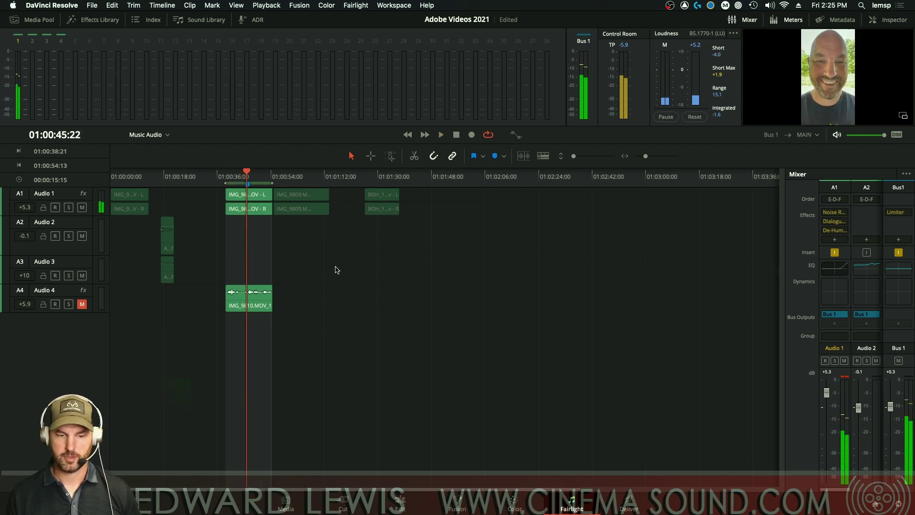
# Step: Switch to Premiere Pro, lower the Audio 1 fader to -4.7 dB during playback, and play the DaVinci Resolve version for comparison
pyautogui.press('super+Tab')
pyautogui.press('space')
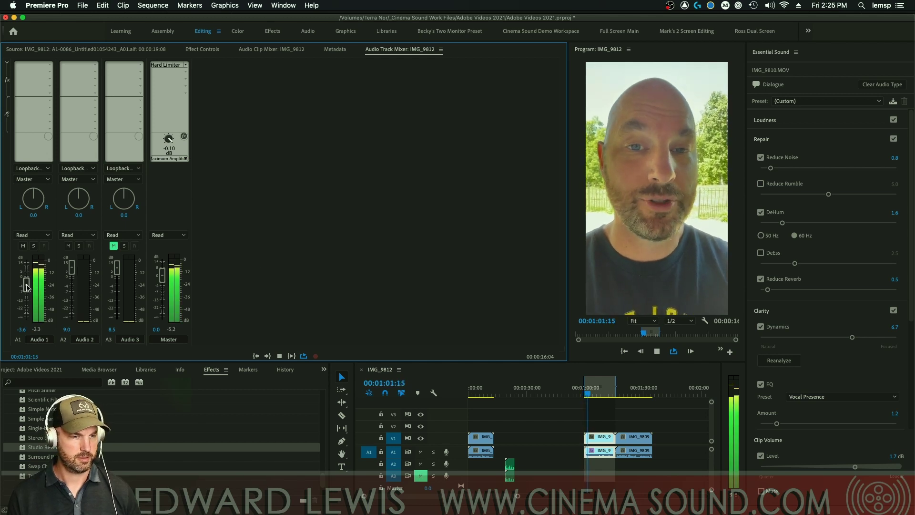
pyautogui.moveTo(26, 281); pyautogui.dragTo(27, 289)
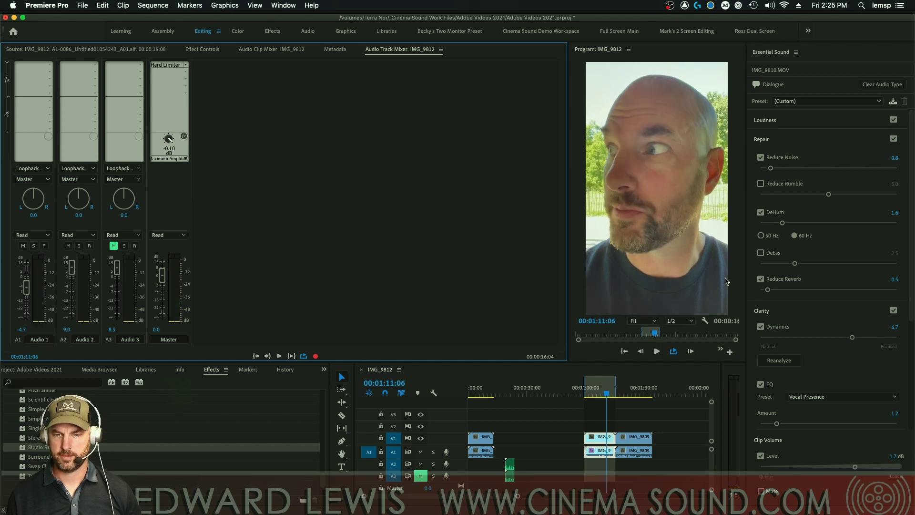
pyautogui.press('super+Tab')
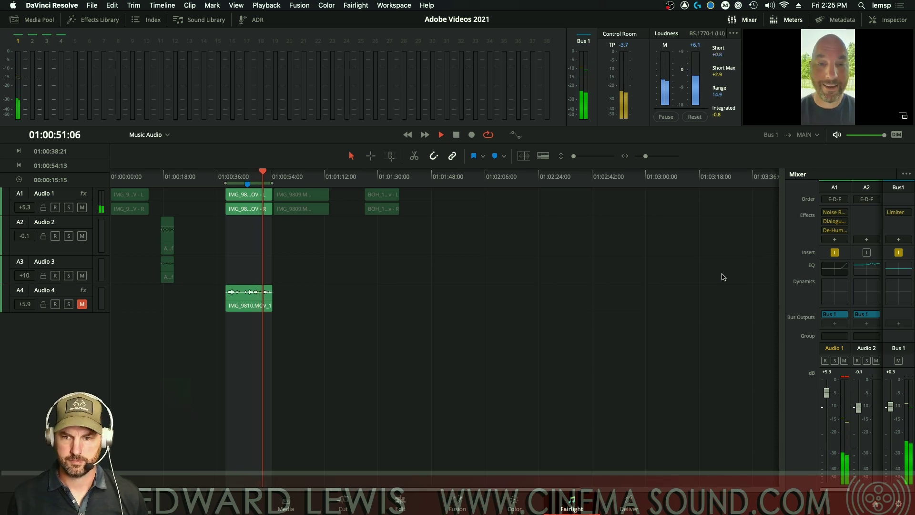
pyautogui.press('space')
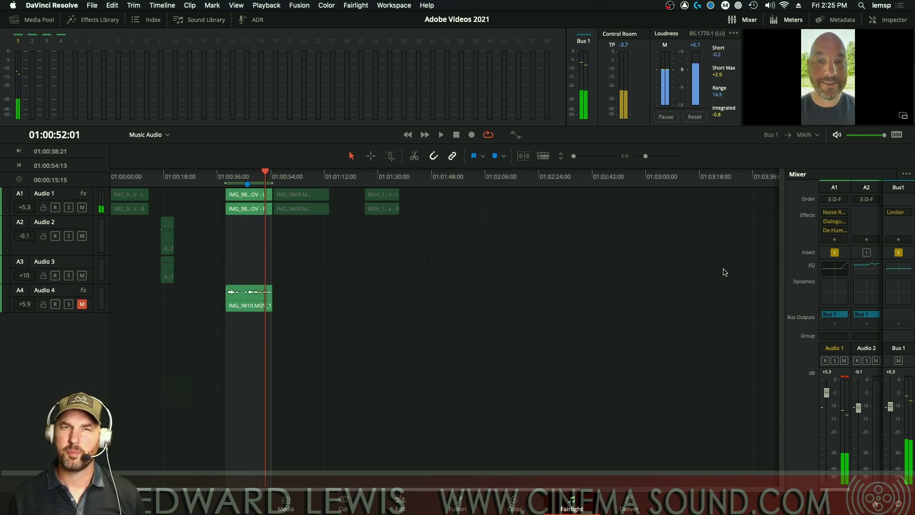